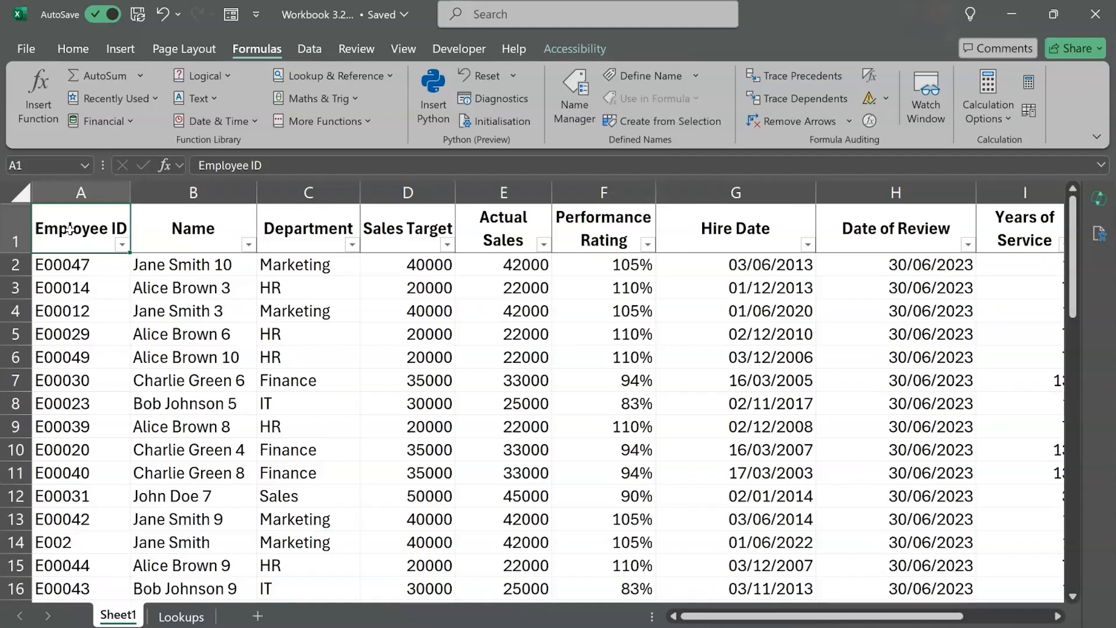
- Review the employee table's column headers from Employee ID through to Target Met
{"action": "key", "text": "Right"}
{"action": "key", "text": "Right"}
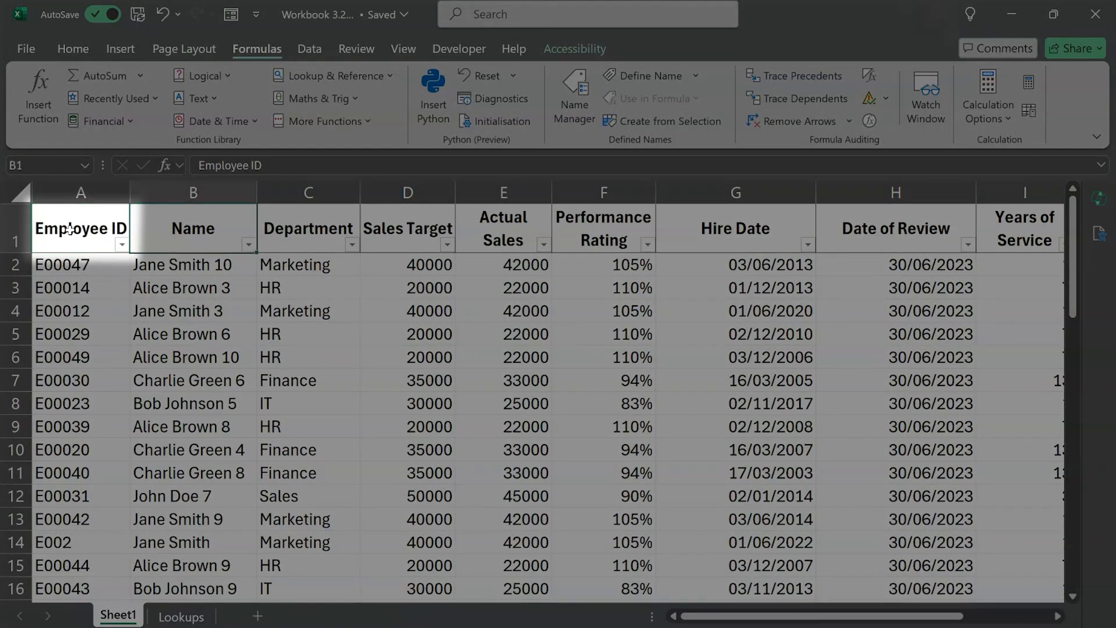
{"action": "key", "text": "Right"}
{"action": "key", "text": "Right"}
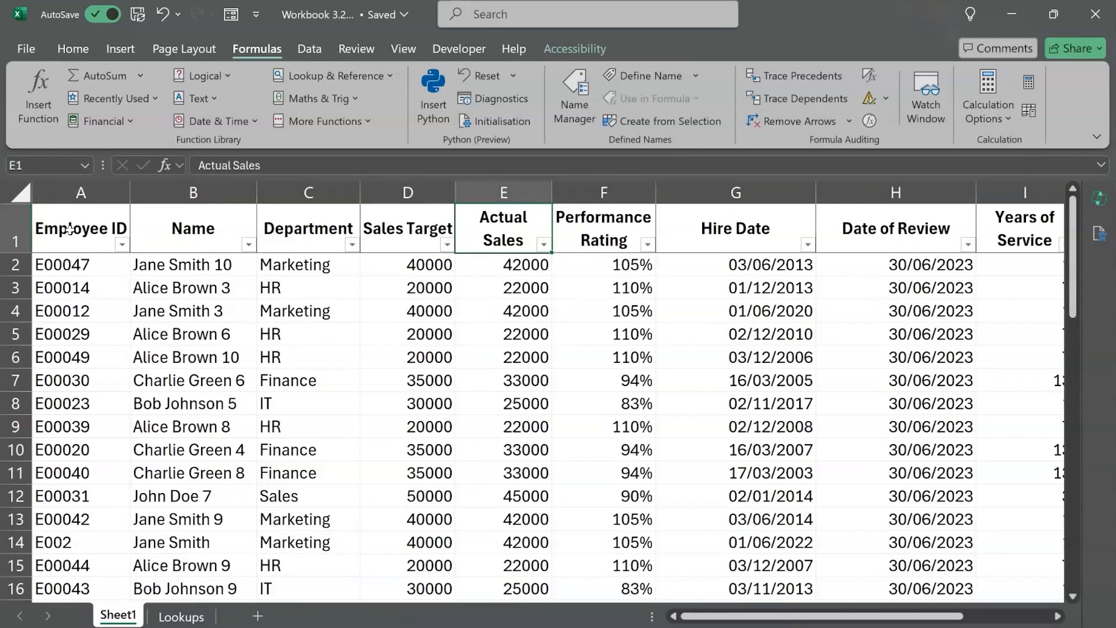
{"action": "key", "text": "Right"}
{"action": "key", "text": "Right"}
{"action": "key", "text": "Right"}
{"action": "key", "text": "Right"}
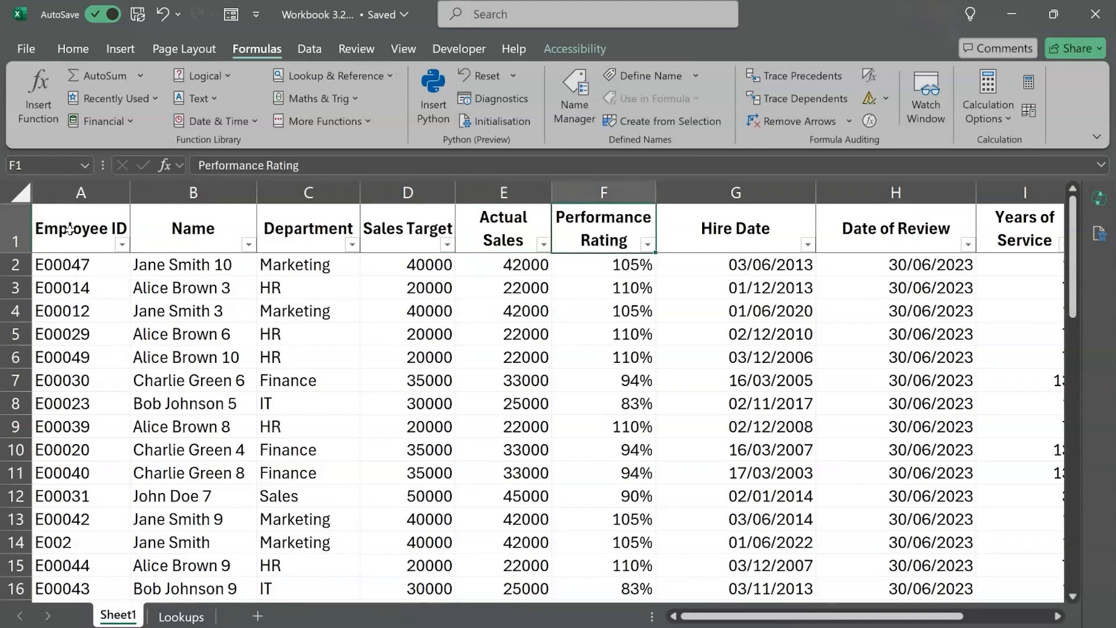
{"action": "key", "text": "Right"}
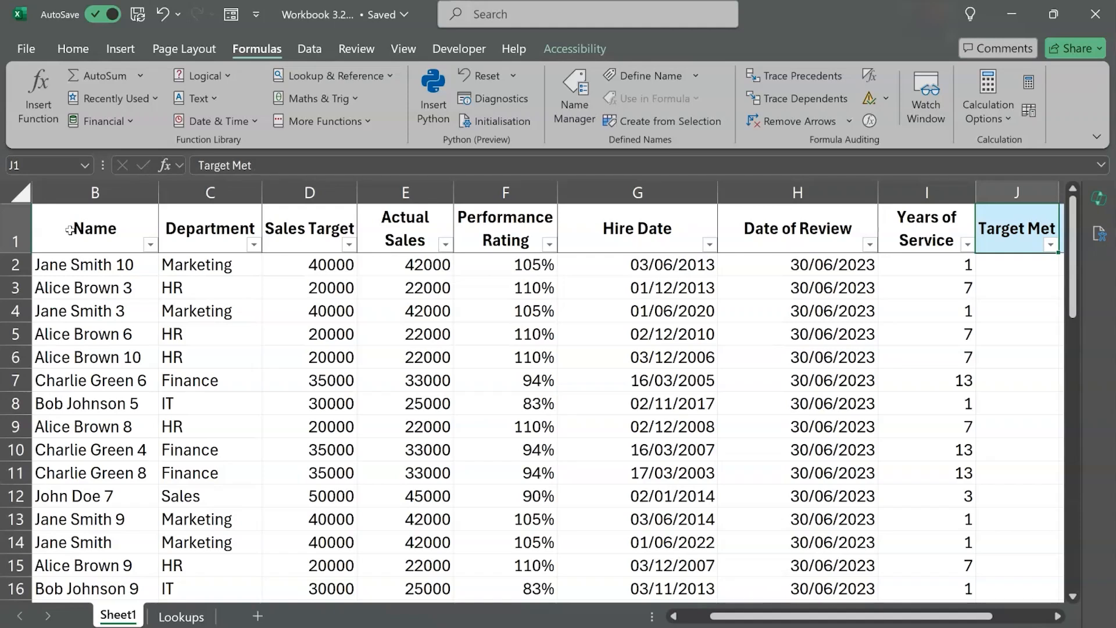
- Enter the formula =IF(E2>D2;"Yes"; "No") in J2 to compare Actual Sales with Sales Target
{"action": "key", "text": "Down"}
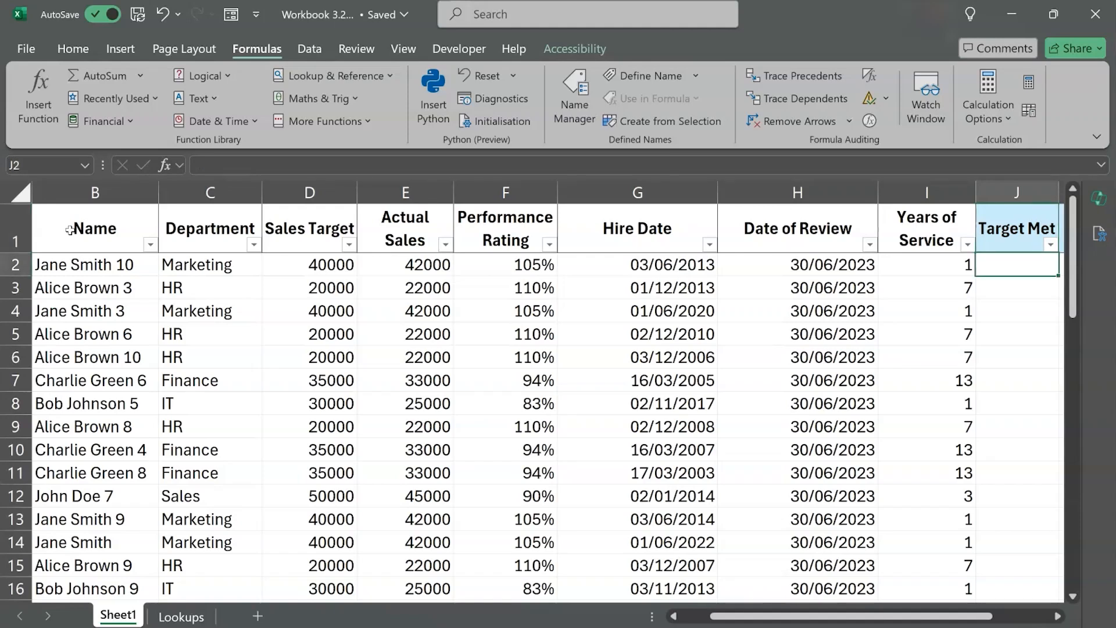
{"action": "type", "text": "="}
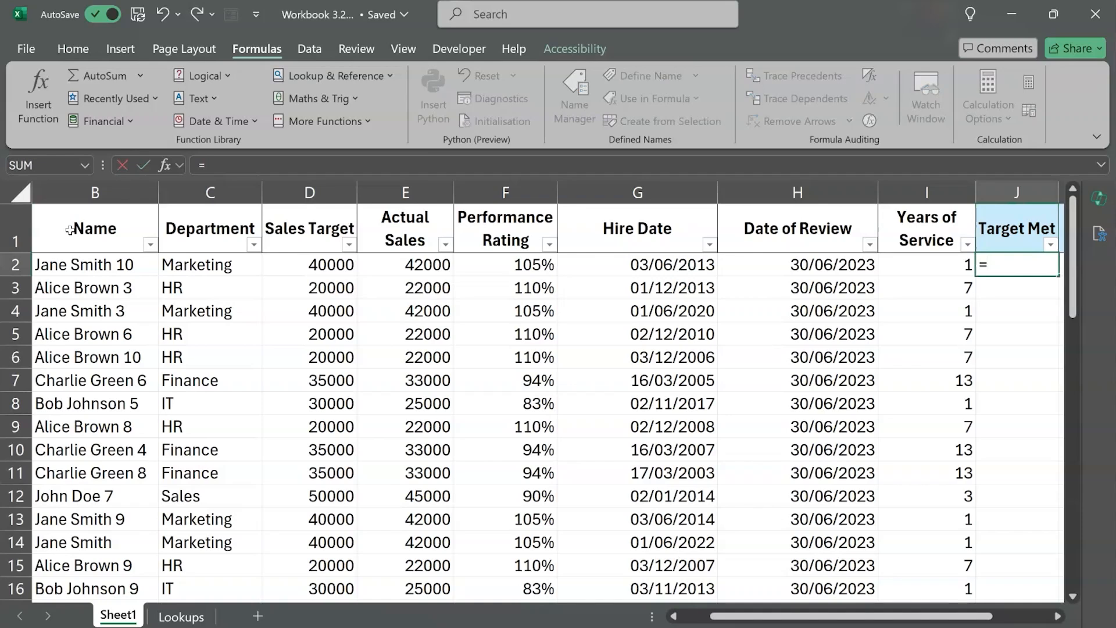
{"action": "type", "text": "if("}
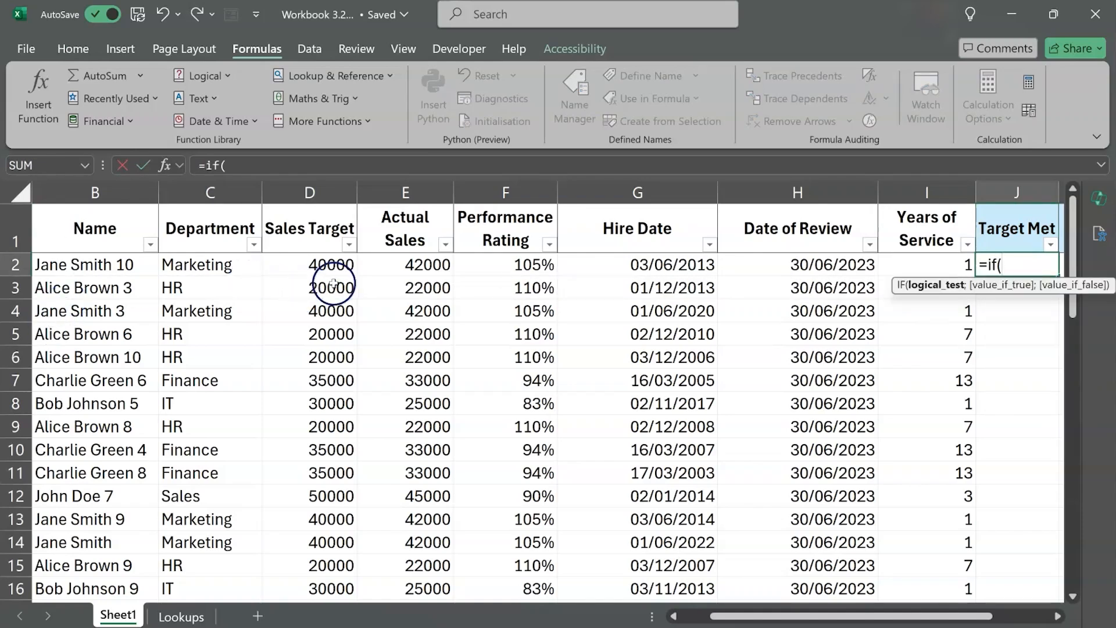
{"action": "left_click", "coordinate": [391, 272]}
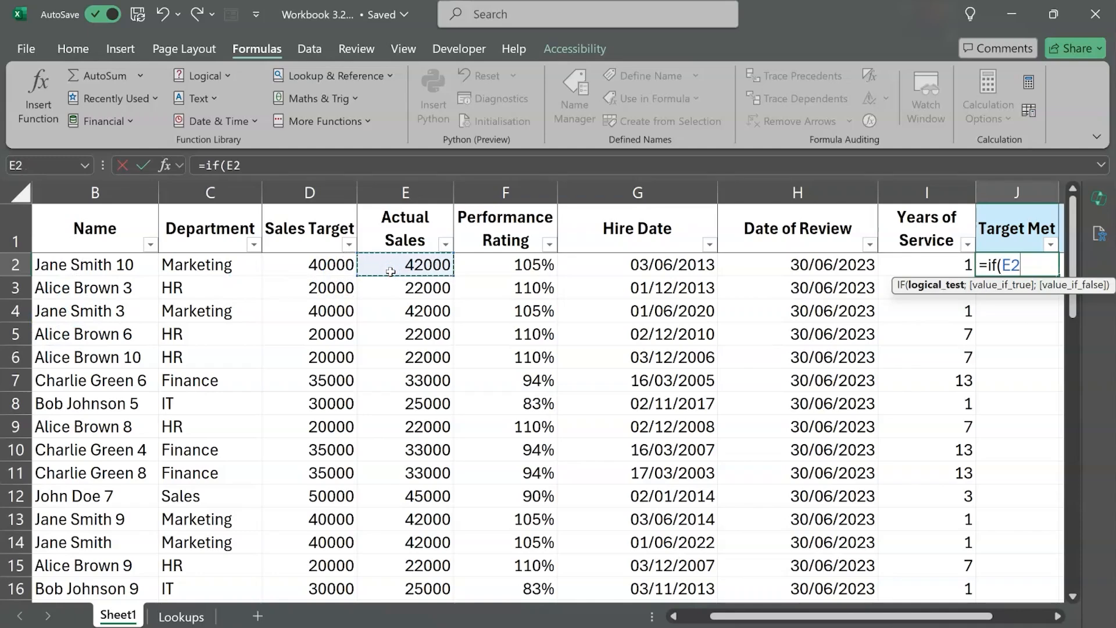
{"action": "type", "text": ">"}
{"action": "left_click", "coordinate": [333, 268]}
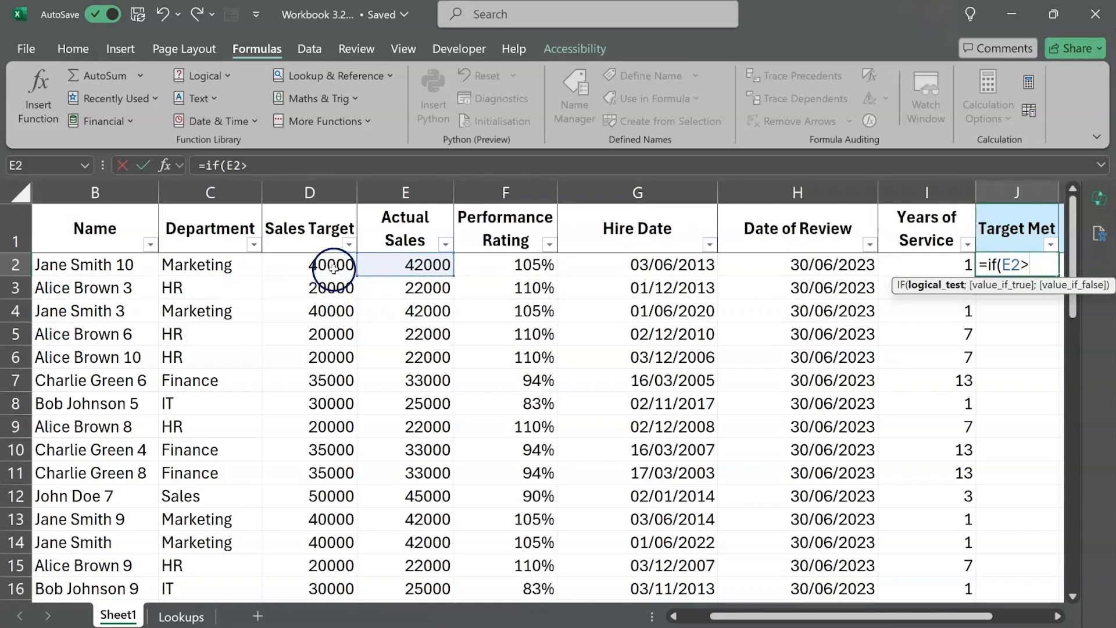
{"action": "type", "text": ";"}
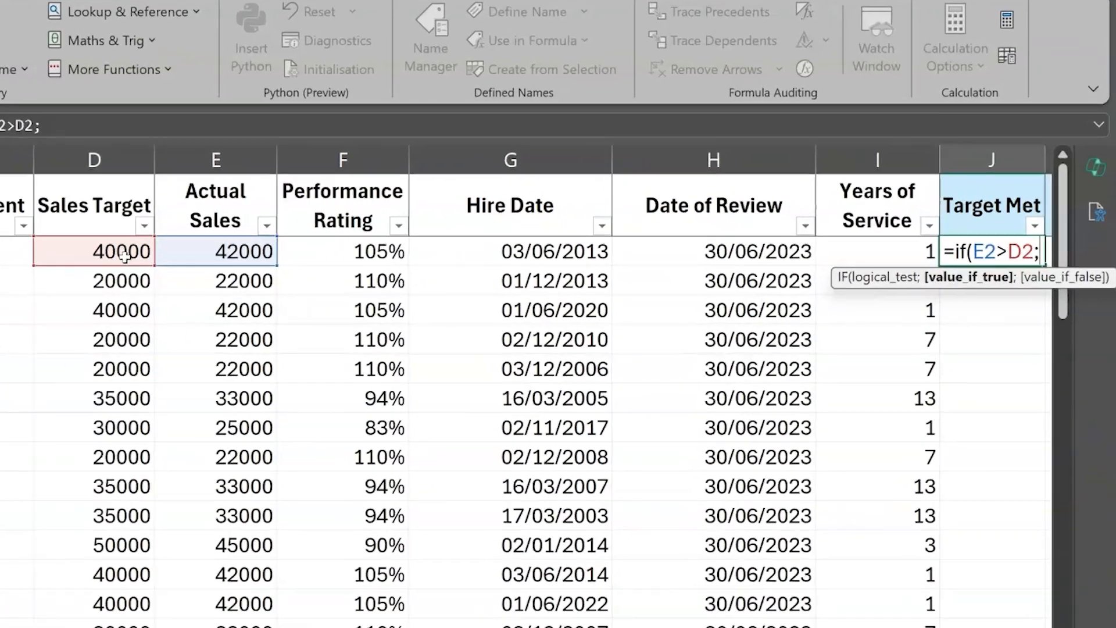
{"action": "type", "text": "\"Yes"}
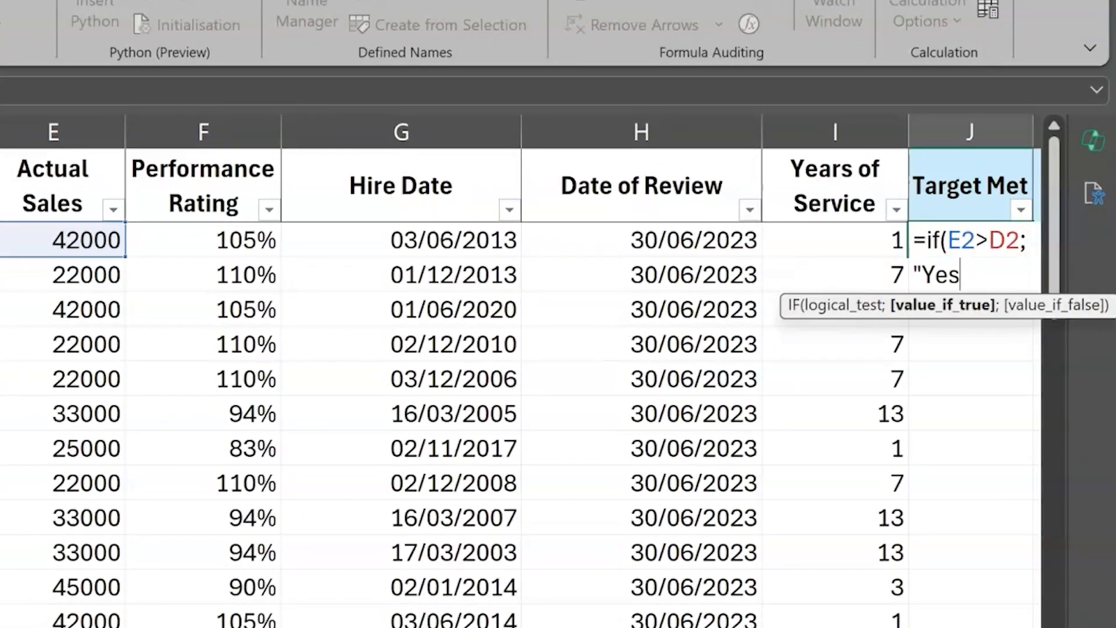
{"action": "type", "text": "\"; \"No"}
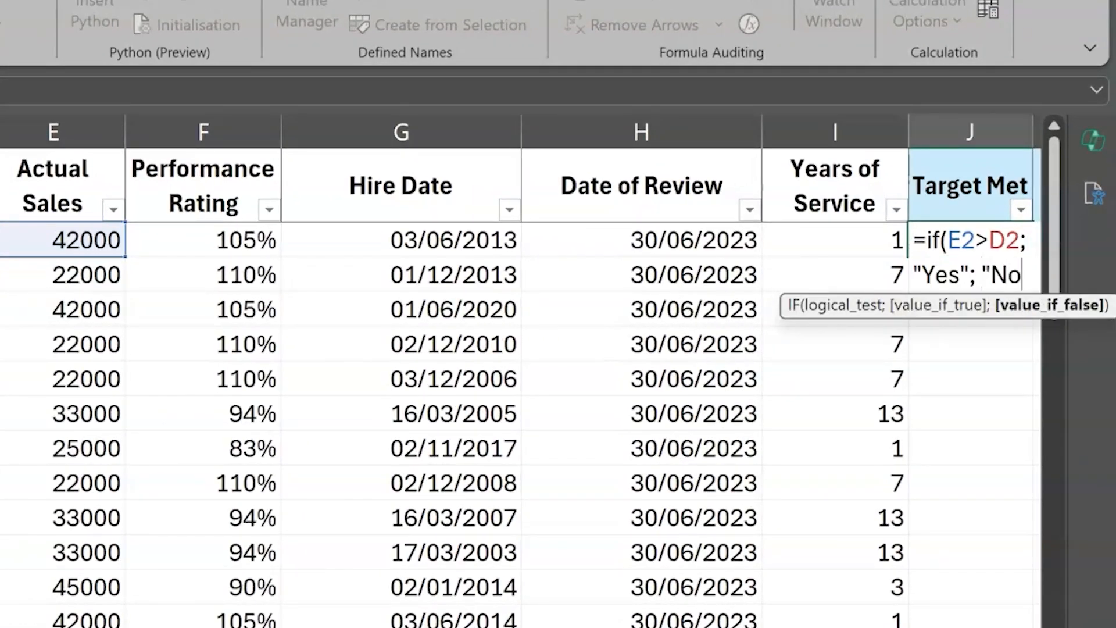
{"action": "type", "text": "\")"}
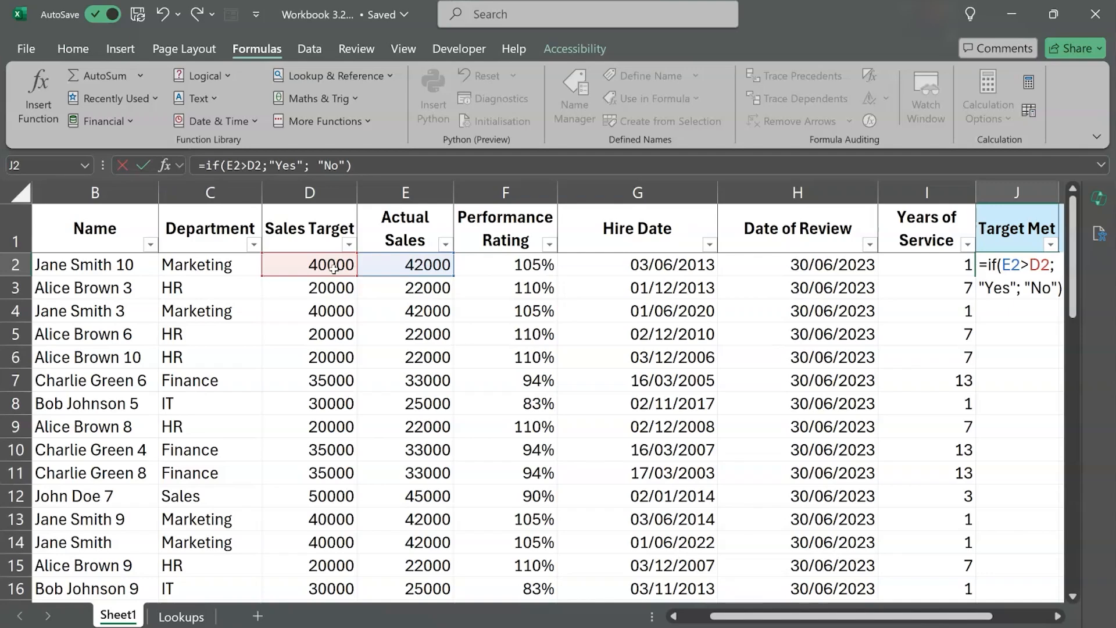
{"action": "key", "text": "Return"}
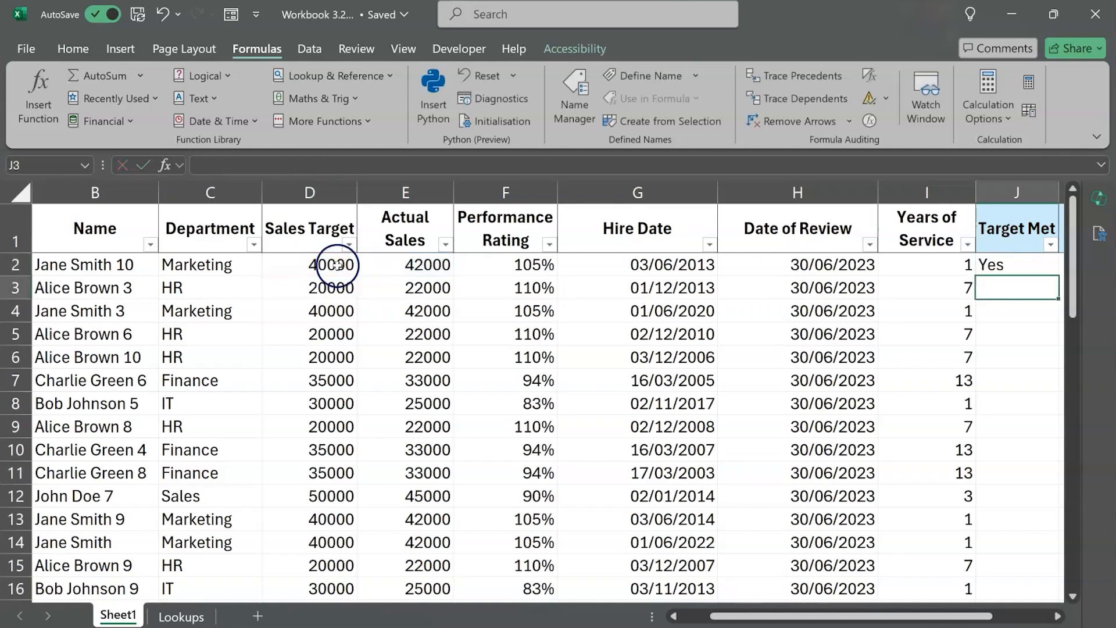
- Fill the J2 formula down the Target Met column to row 51 and check the filled rows
{"action": "left_click", "coordinate": [1022, 269]}
{"action": "scroll", "coordinate": [1022, 269], "scroll_direction": "right", "scroll_amount": 2}
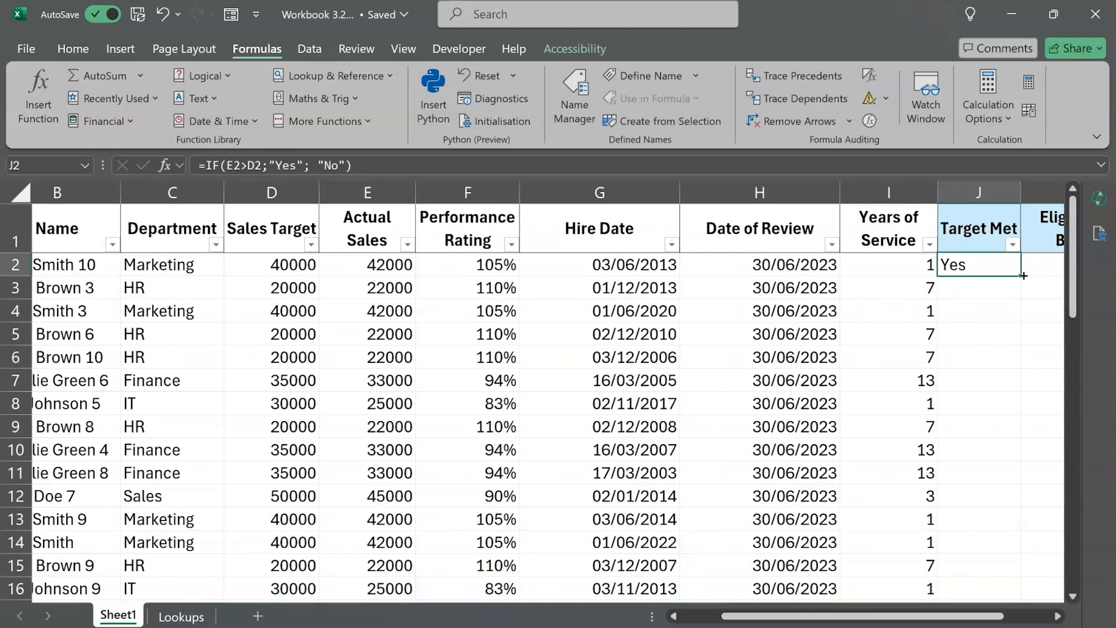
{"action": "double_click", "coordinate": [1024, 275]}
{"action": "scroll", "coordinate": [984, 421], "scroll_direction": "down", "scroll_amount": 3}
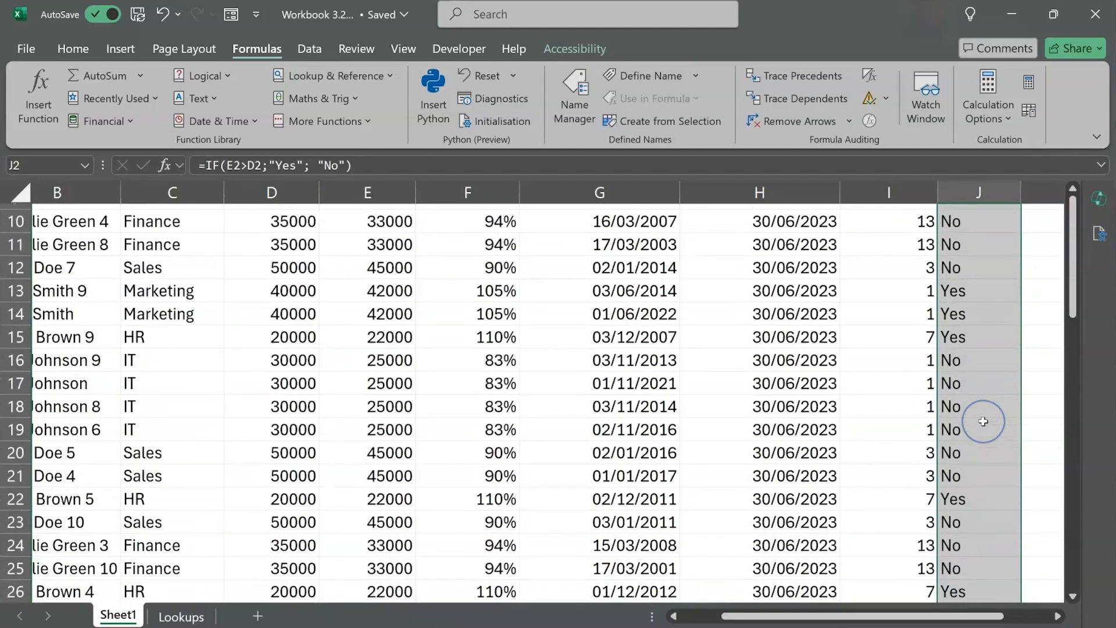
{"action": "scroll", "coordinate": [984, 421], "scroll_direction": "down", "scroll_amount": 11}
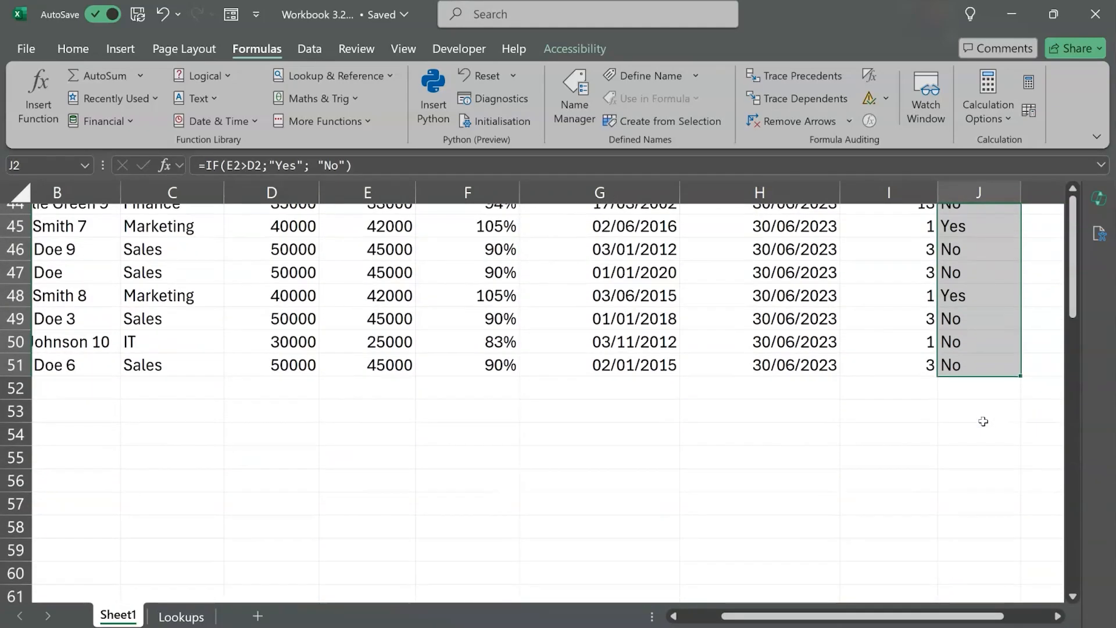
{"action": "scroll", "coordinate": [983, 421], "scroll_direction": "up", "scroll_amount": 14}
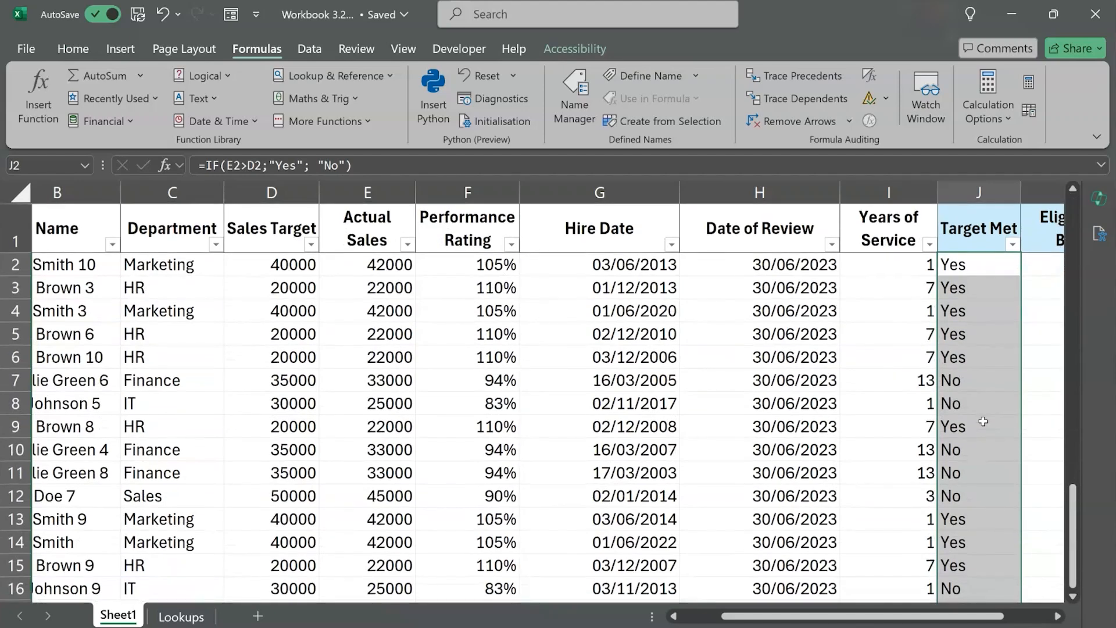
- Start an IF formula in K2 under Eligible for Bonus with the condition AND(J2="Yes";F2>100%)
{"action": "left_click", "coordinate": [994, 265]}
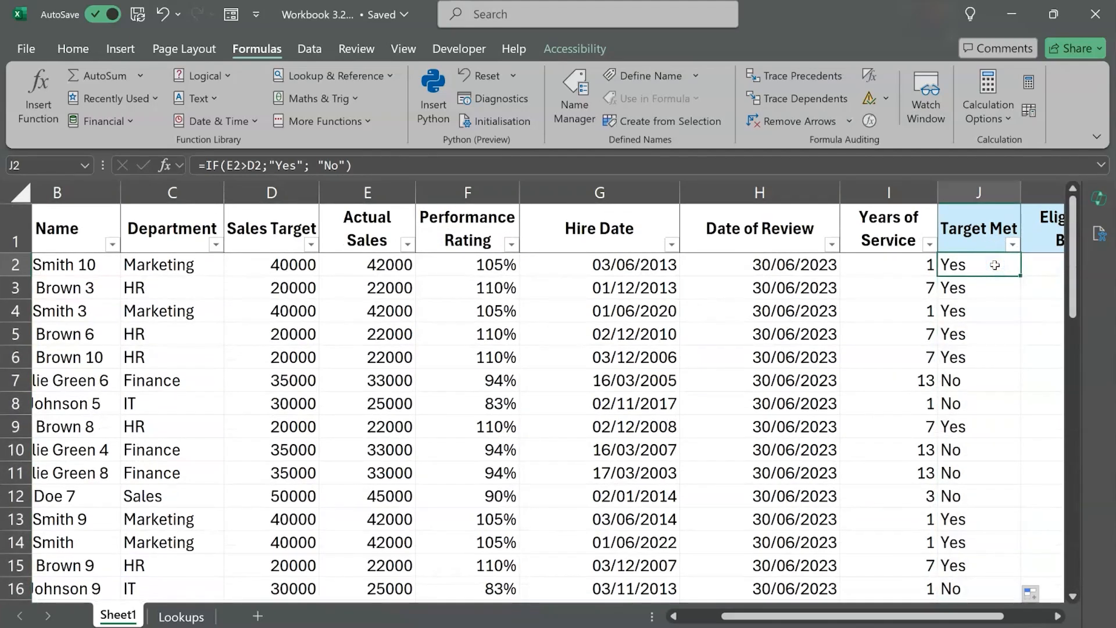
{"action": "key", "text": "Right"}
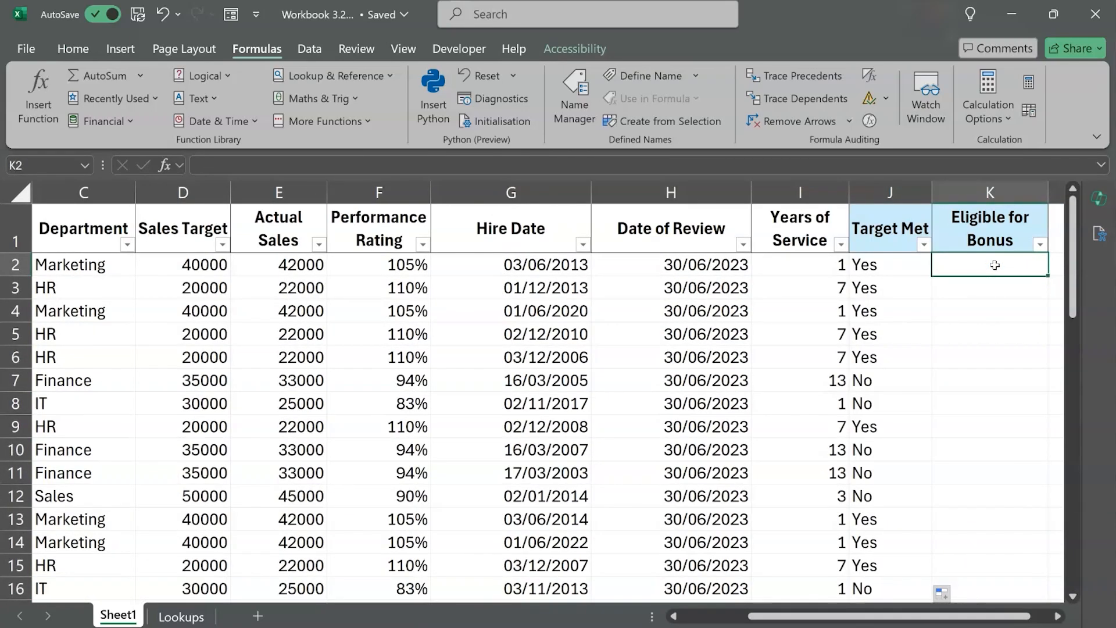
{"action": "key", "text": "Up"}
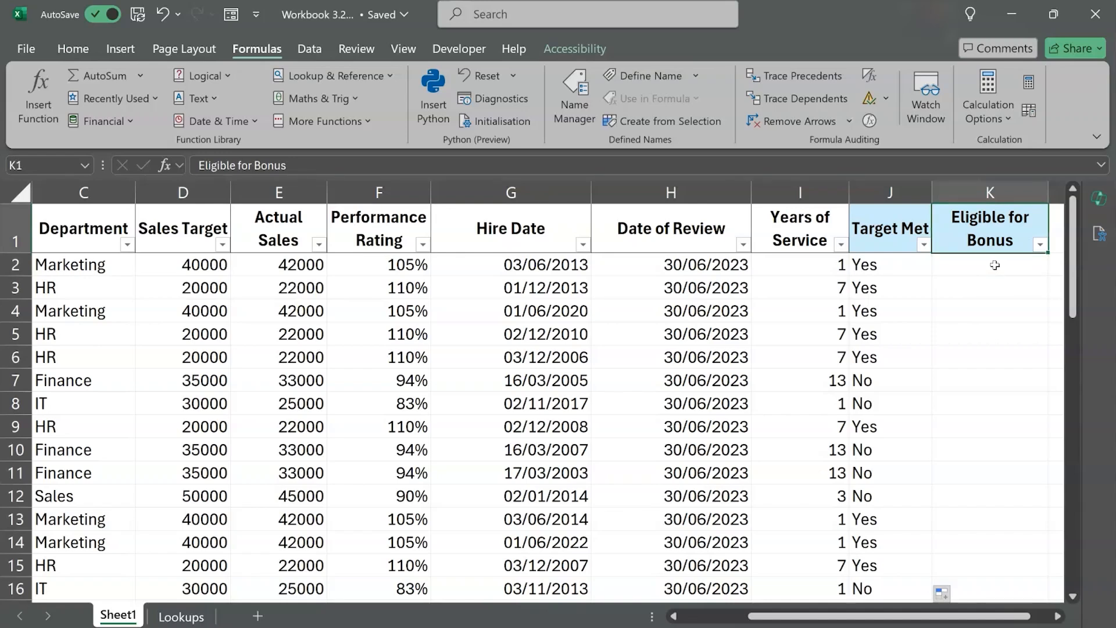
{"action": "key", "text": "Down"}
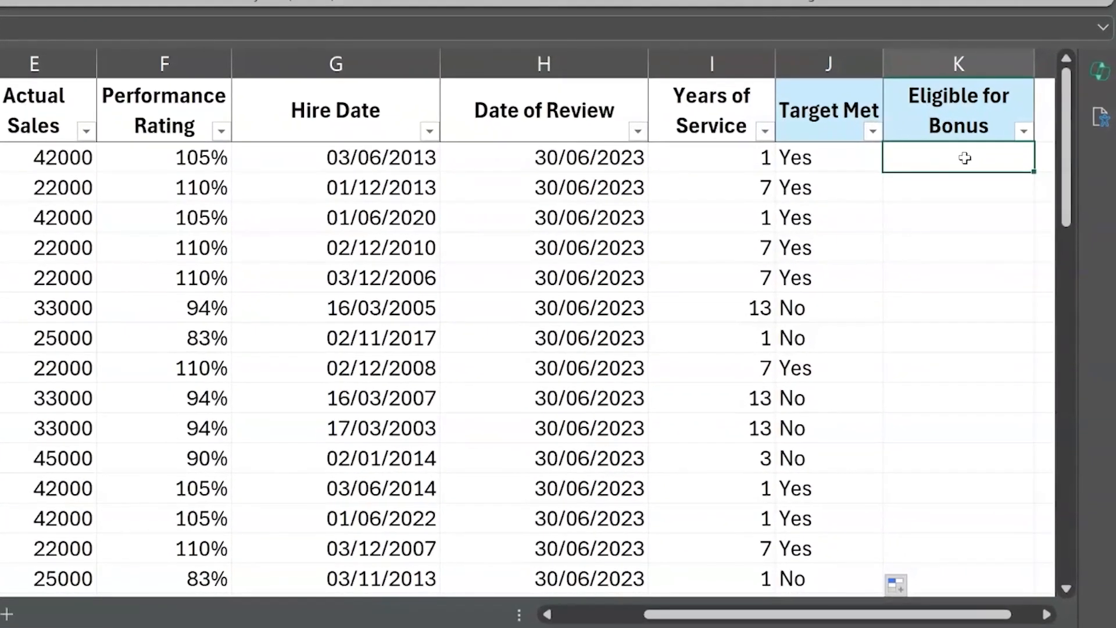
{"action": "type", "text": "=if(and("}
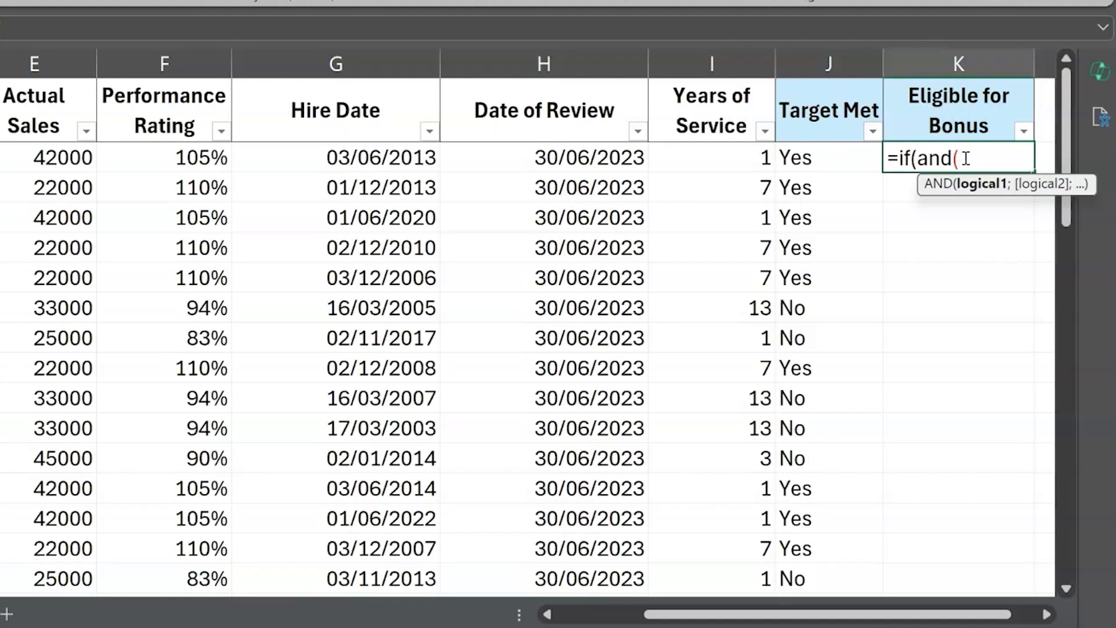
{"action": "left_click", "coordinate": [848, 161]}
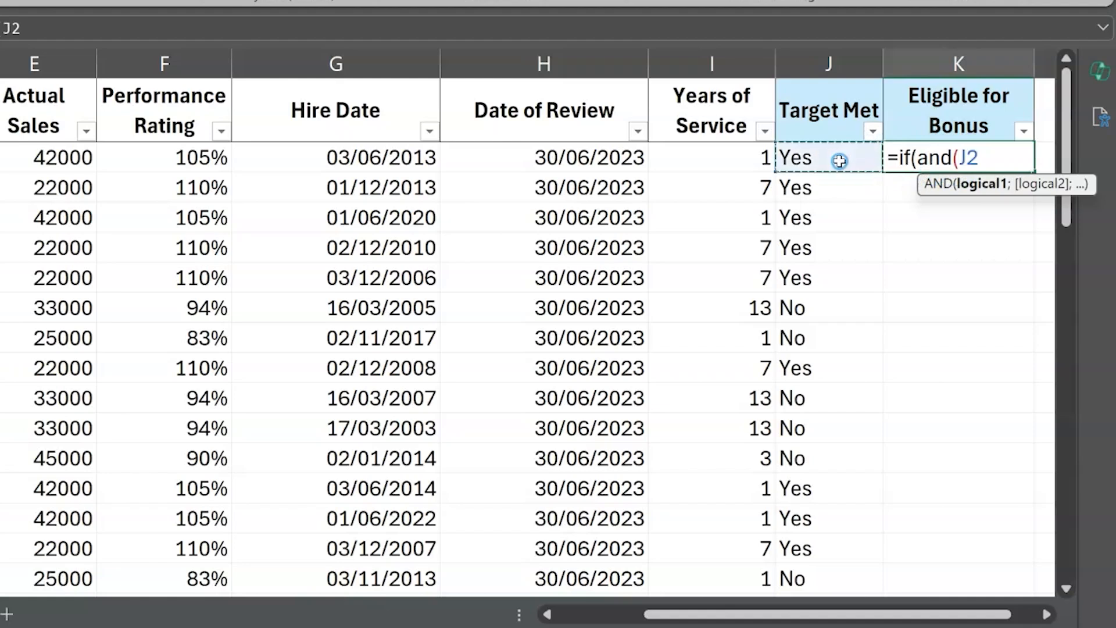
{"action": "type", "text": "=\"Yes"}
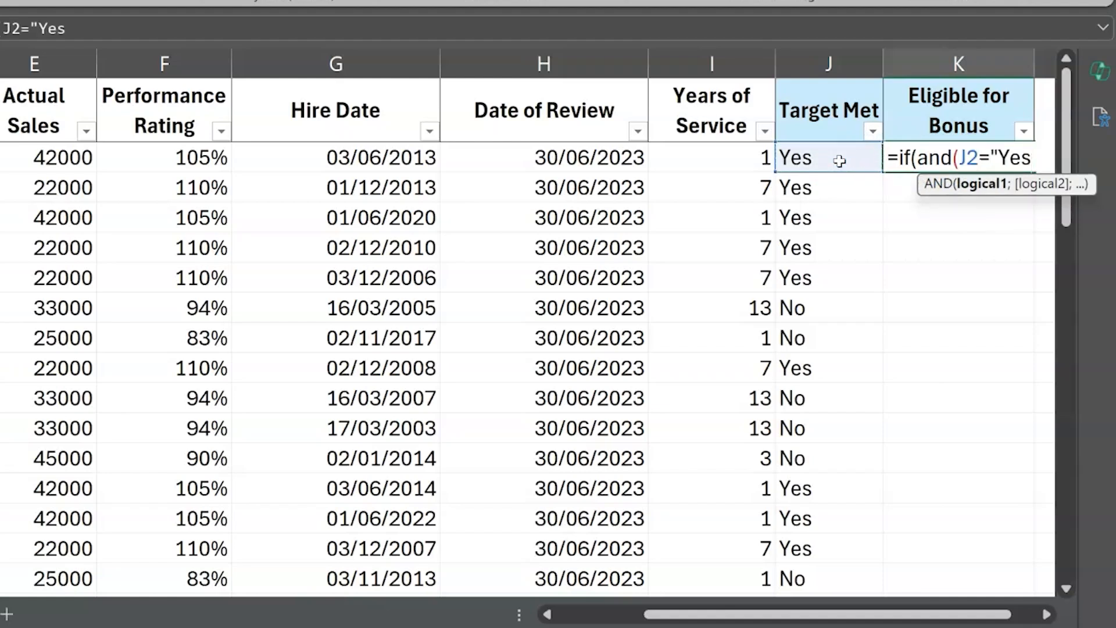
{"action": "type", "text": "\";"}
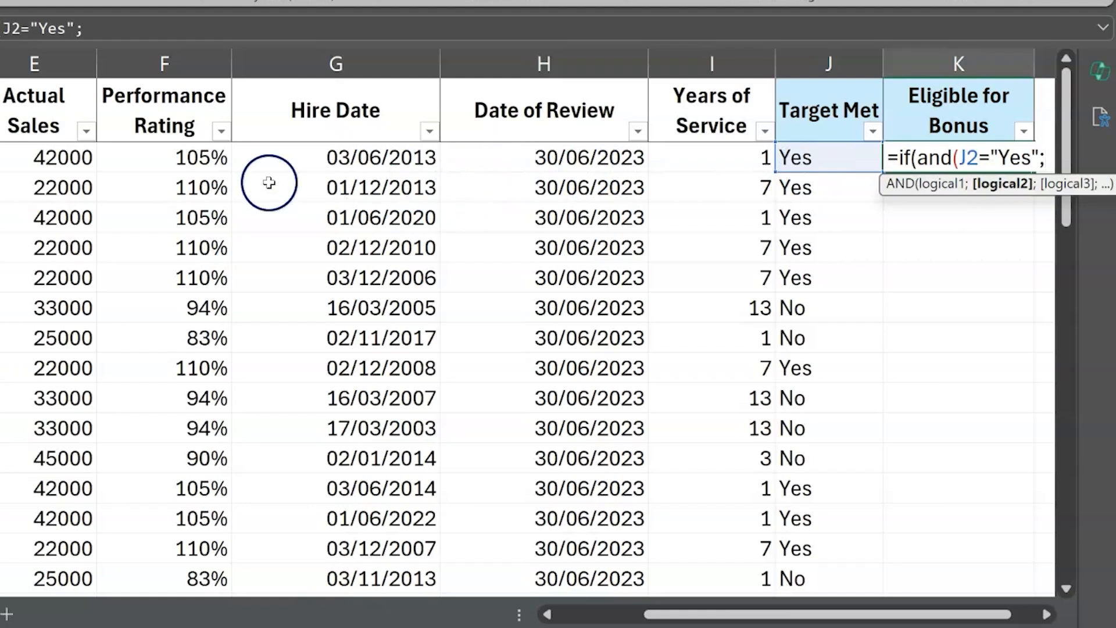
{"action": "left_click", "coordinate": [188, 167]}
{"action": "type", "text": ">1"}
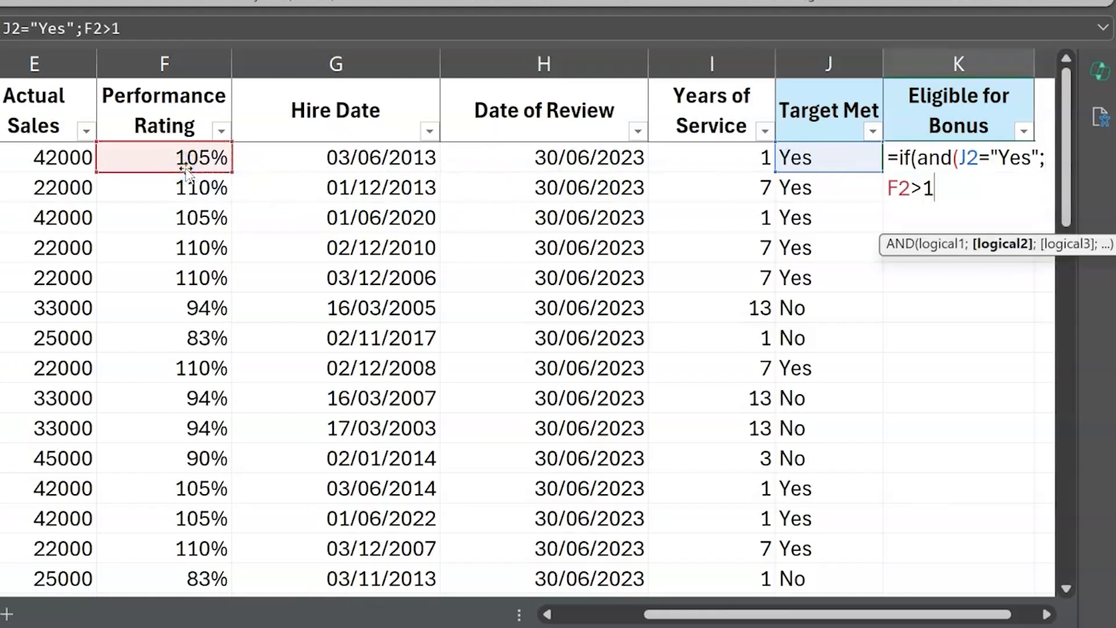
{"action": "type", "text": "00%)"}
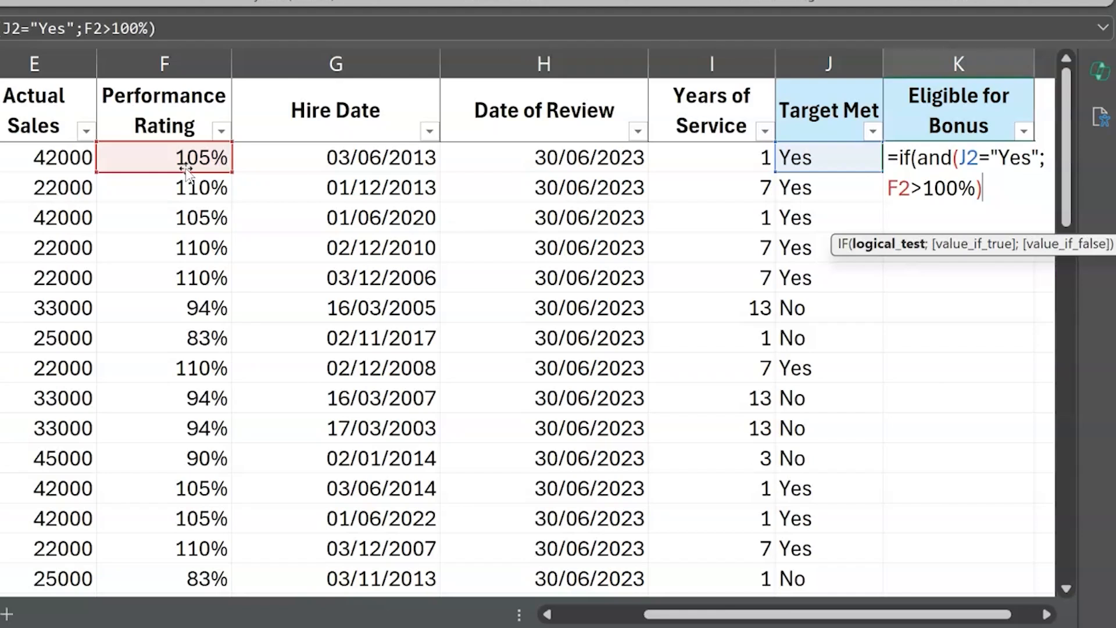
- Complete the K2 formula with "Eligible" as the true result and "Not Eligible" as the false result
{"action": "type", "text": ";\""}
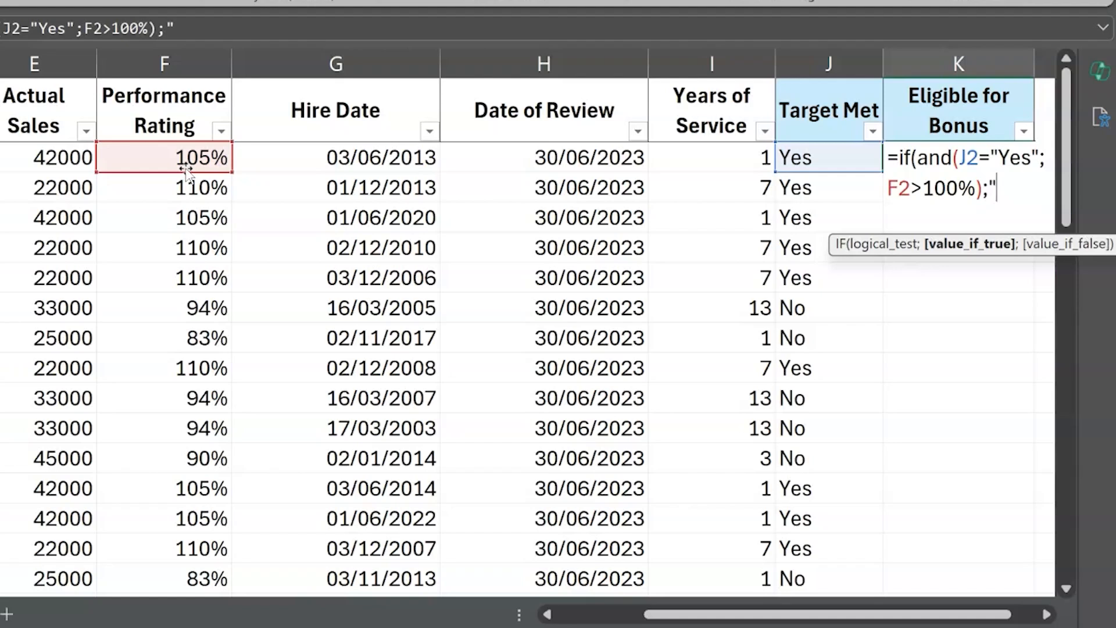
{"action": "type", "text": "Eligible\";"}
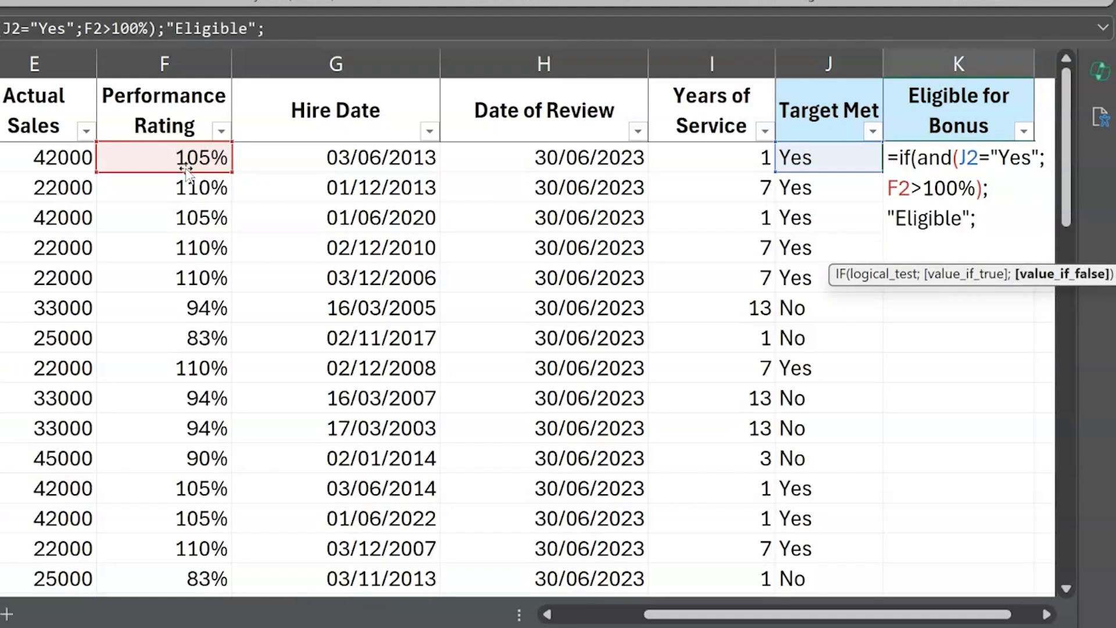
{"action": "type", "text": "\"Not Eligible\")"}
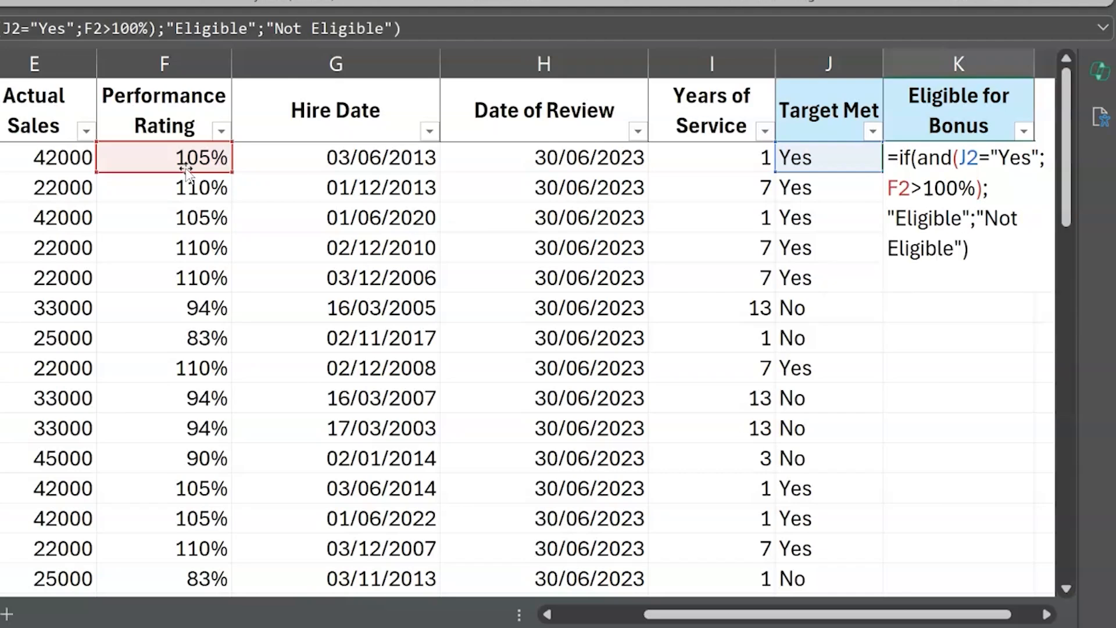
{"action": "key", "text": "Return"}
- Fill the K2 formula down the whole Eligible for Bonus column
{"action": "scroll", "coordinate": [631, 347], "scroll_direction": "right", "scroll_amount": 2}
{"action": "left_click", "coordinate": [713, 164]}
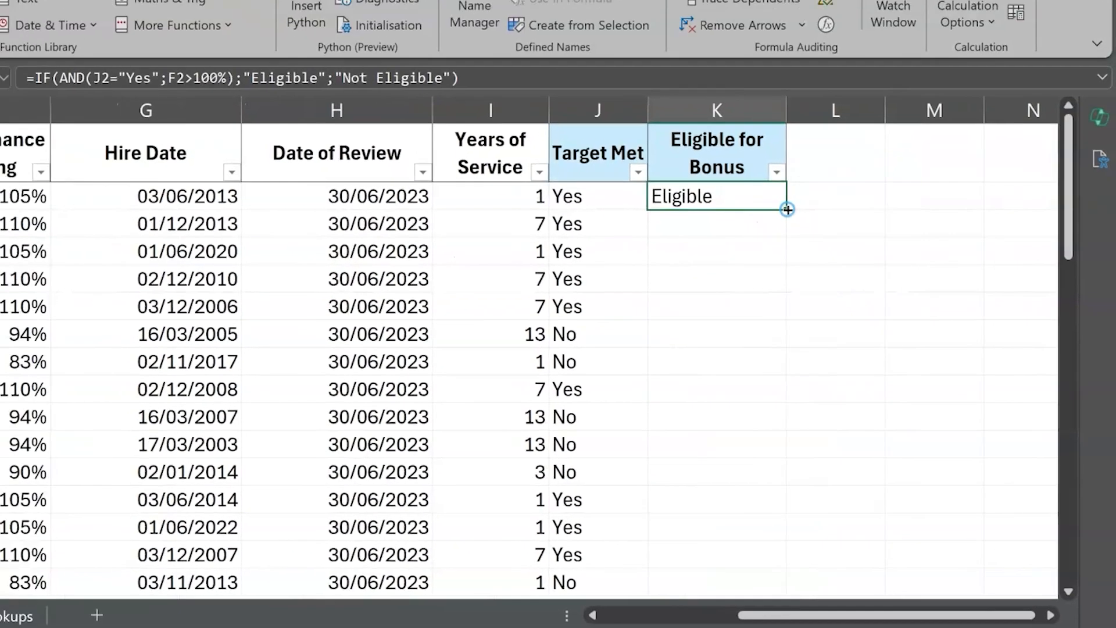
{"action": "double_click", "coordinate": [758, 172]}
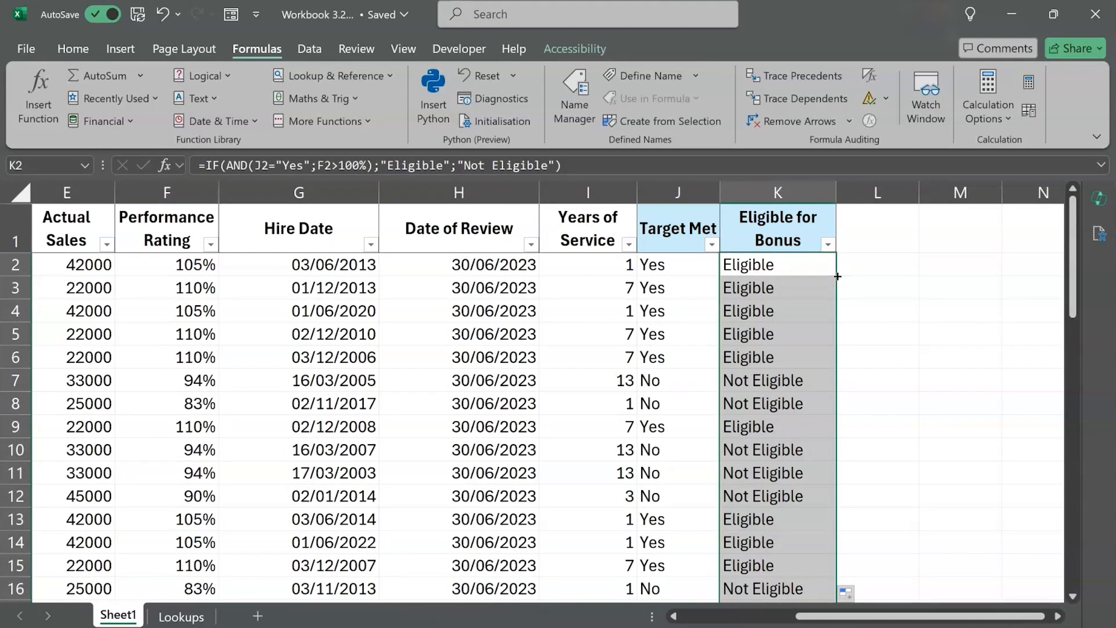
- Ask Copilot: "If the employees have met the target and the performance rating exceeds 100% mark as eligible otherwise not eligible"
{"action": "left_click", "coordinate": [1099, 199]}
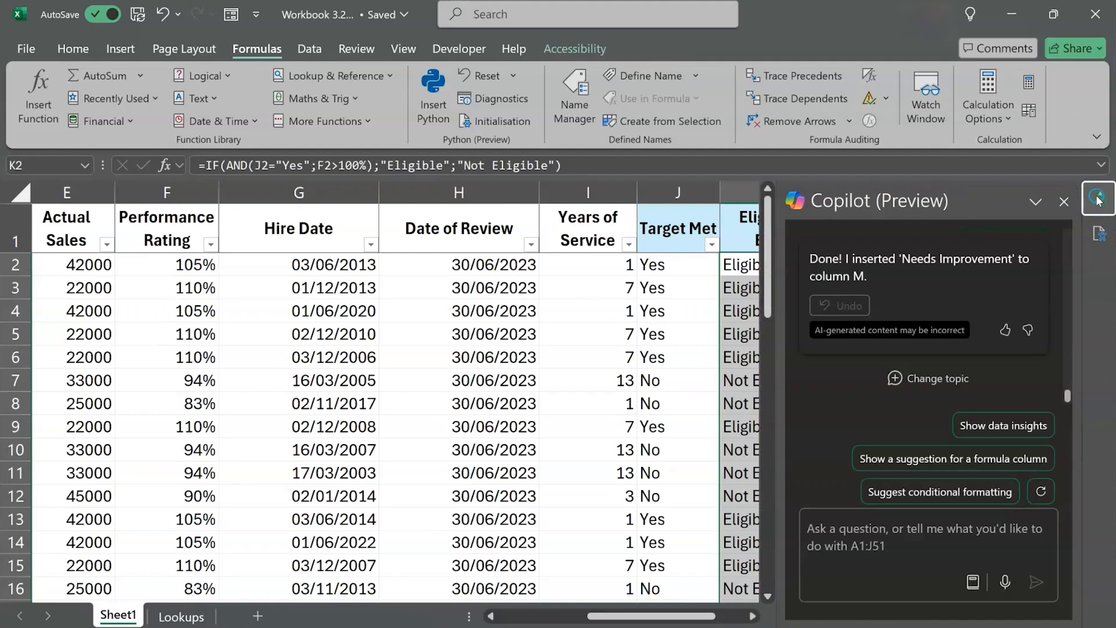
{"action": "scroll", "coordinate": [577, 391], "scroll_direction": "right", "scroll_amount": 3}
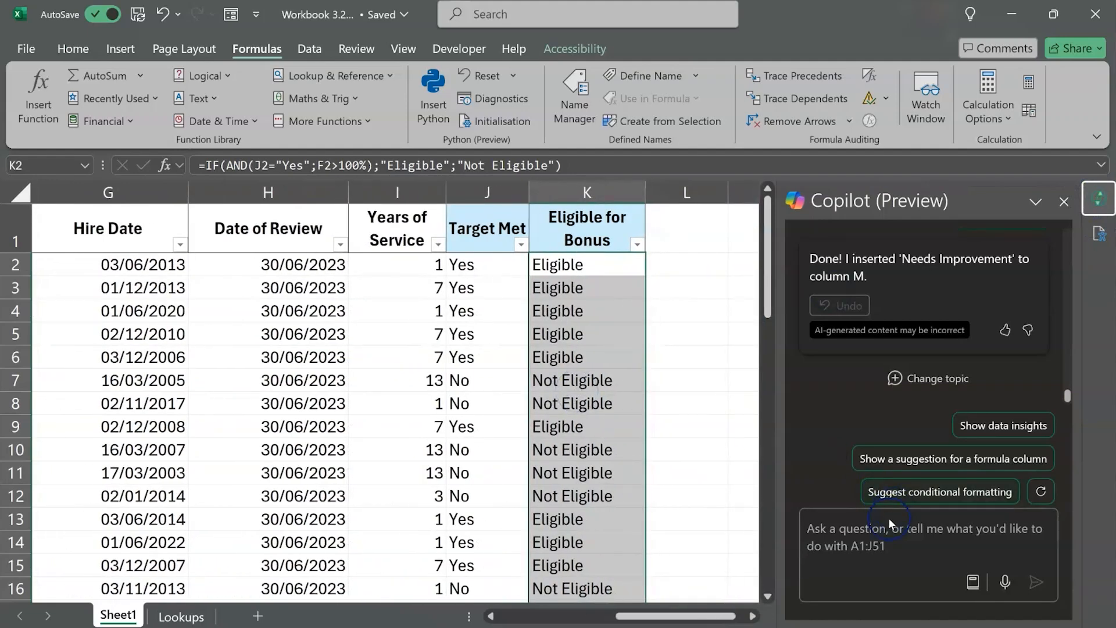
{"action": "left_click", "coordinate": [889, 522]}
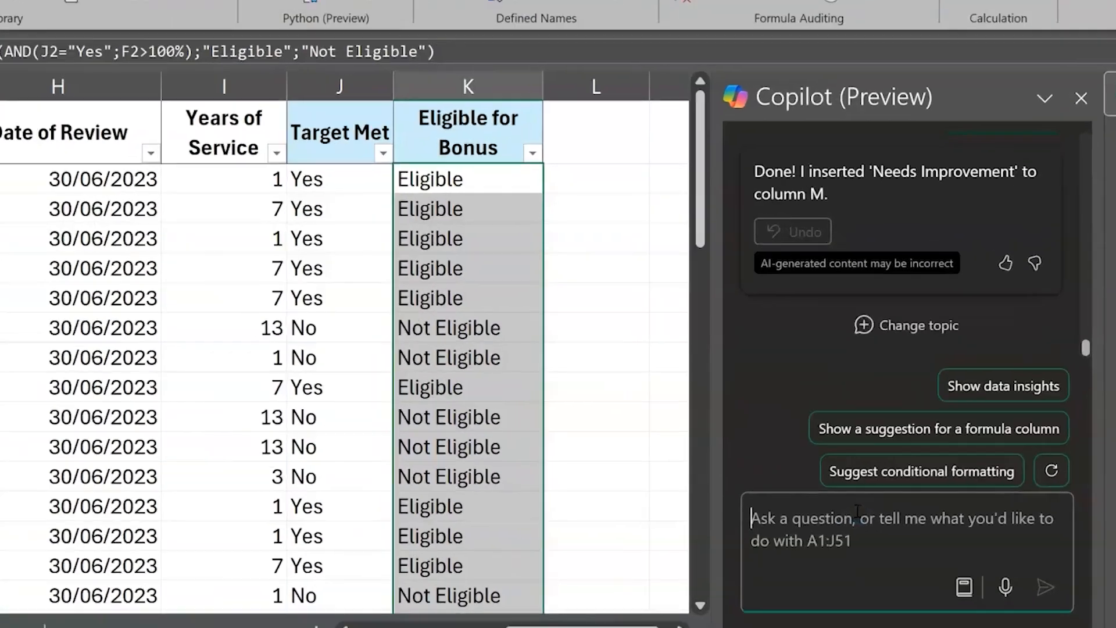
{"action": "type", "text": "If the e"}
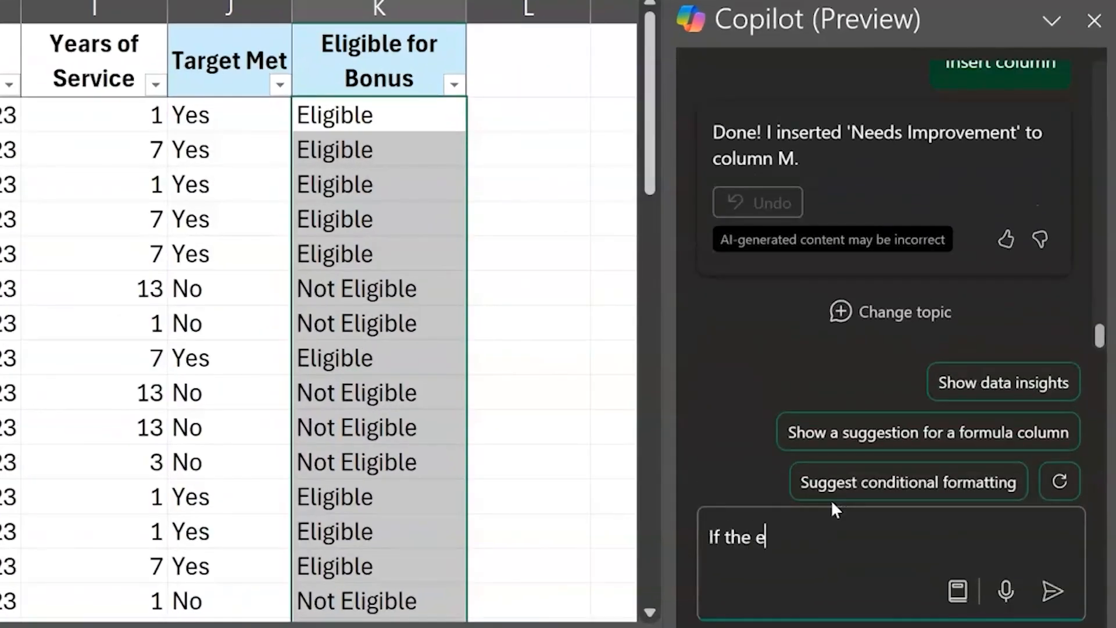
{"action": "type", "text": "mployees have met the at"}
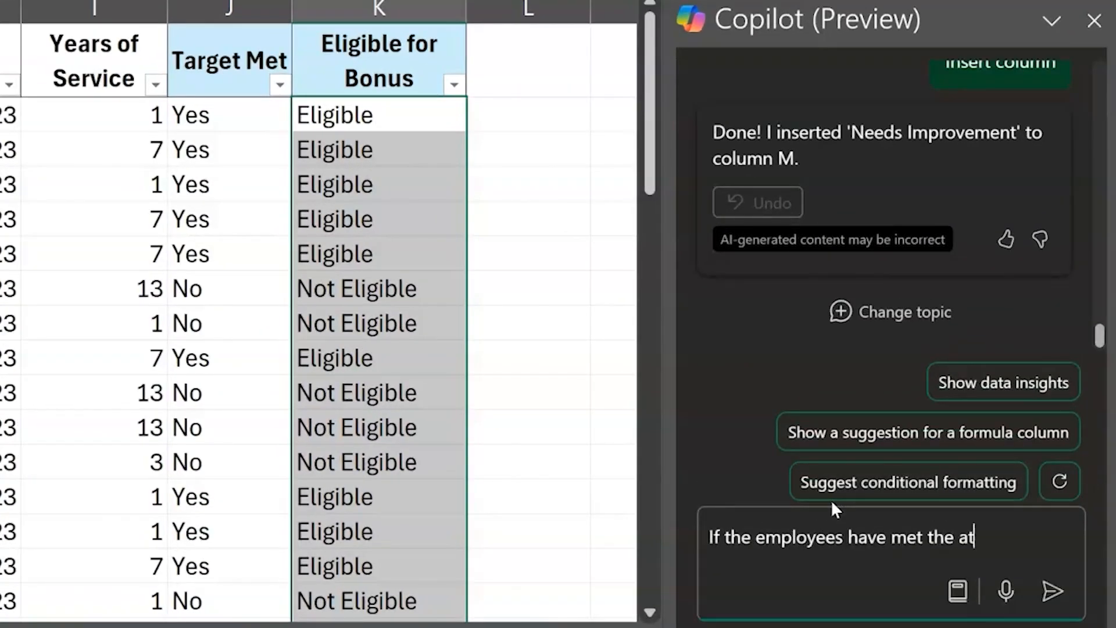
{"action": "key", "text": "BackSpace"}
{"action": "key", "text": "BackSpace"}
{"action": "type", "text": "target and the p"}
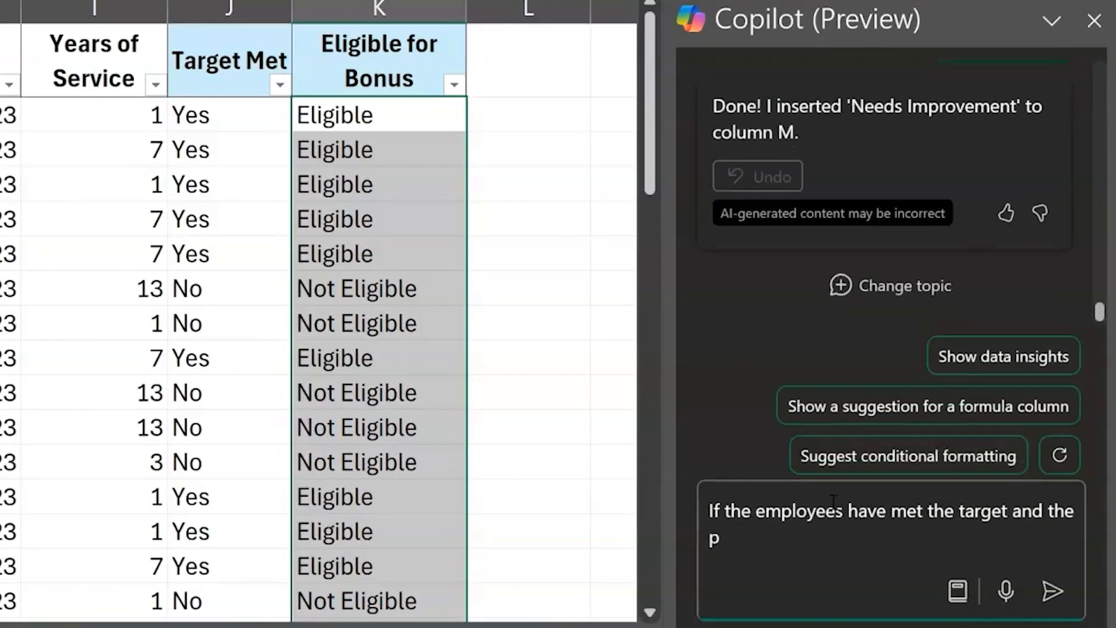
{"action": "type", "text": "erformance rating exceed"}
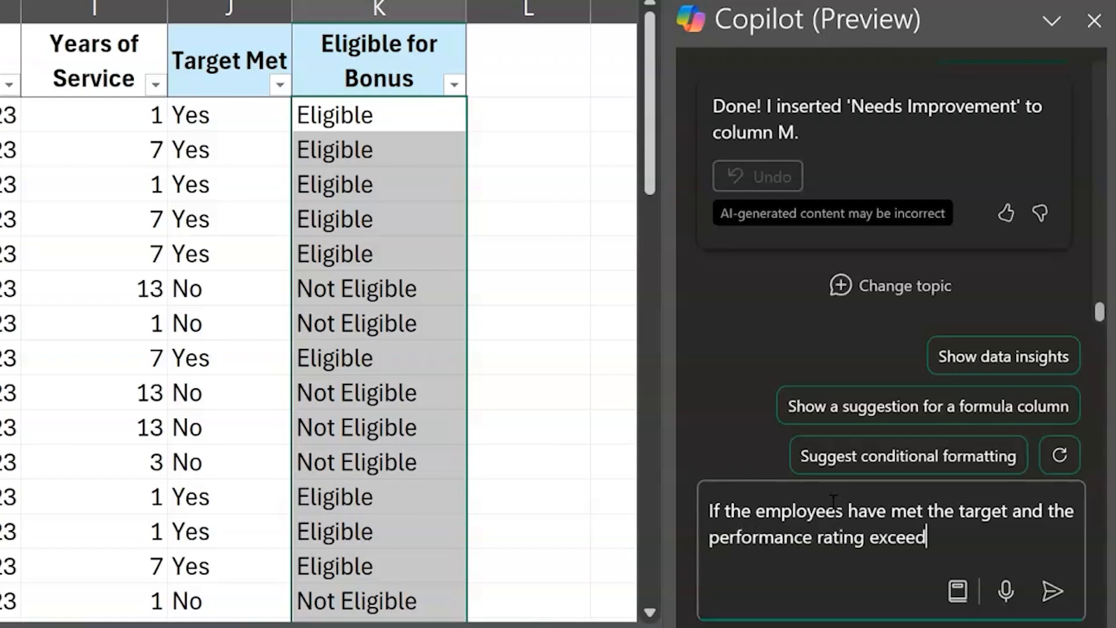
{"action": "type", "text": "s 100% am"}
{"action": "key", "text": "BackSpace"}
{"action": "key", "text": "BackSpace"}
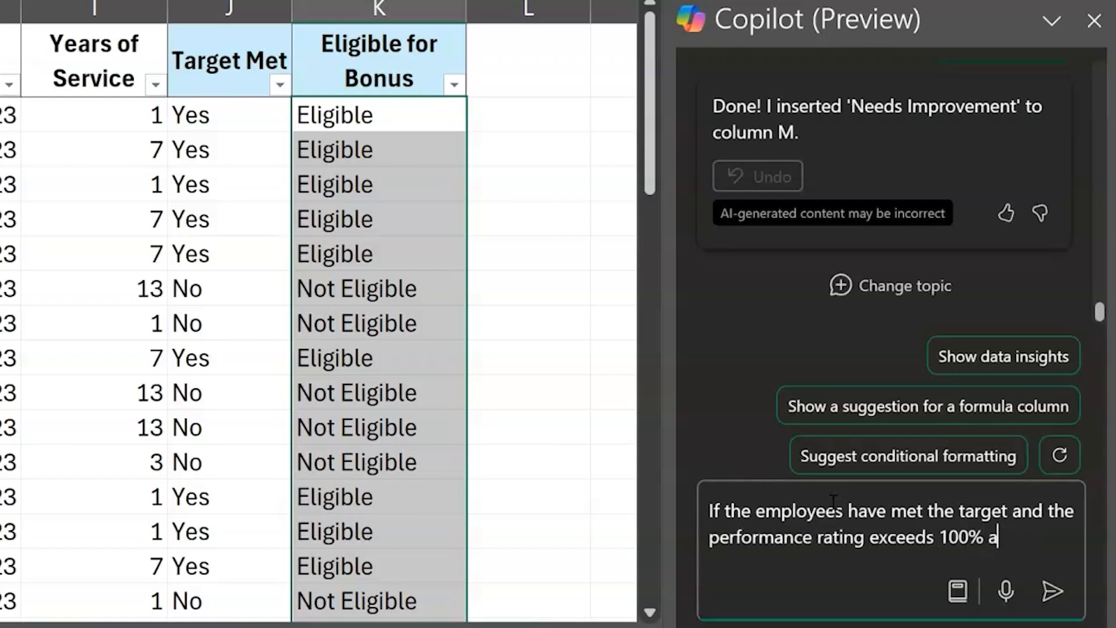
{"action": "type", "text": "mark as eligible otherwise not"}
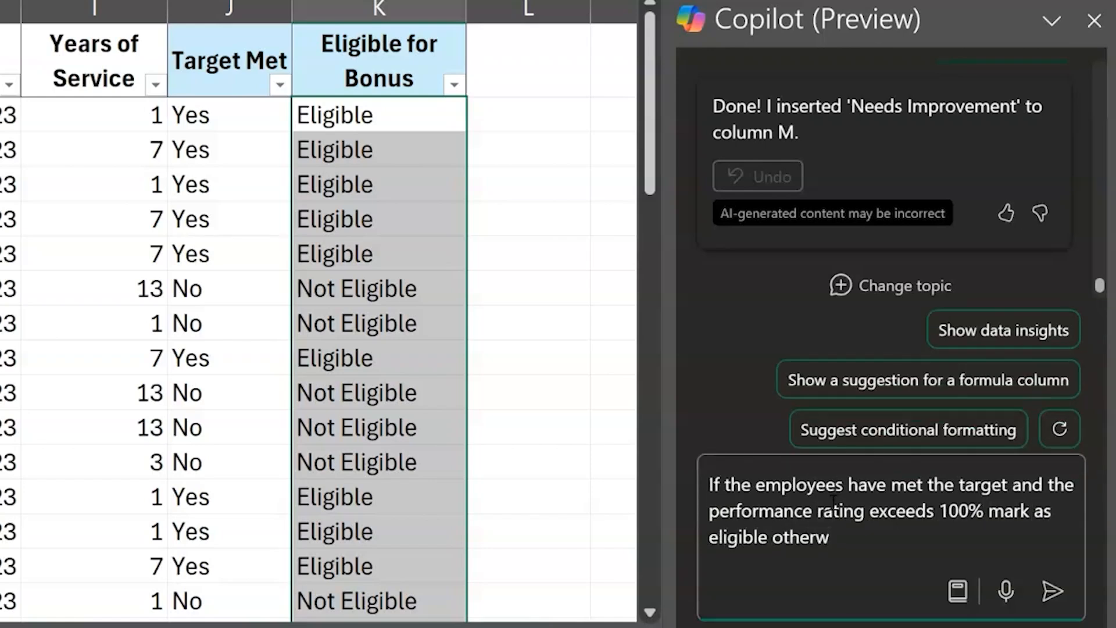
{"action": "type", "text": " eligible"}
{"action": "key", "text": "Return"}
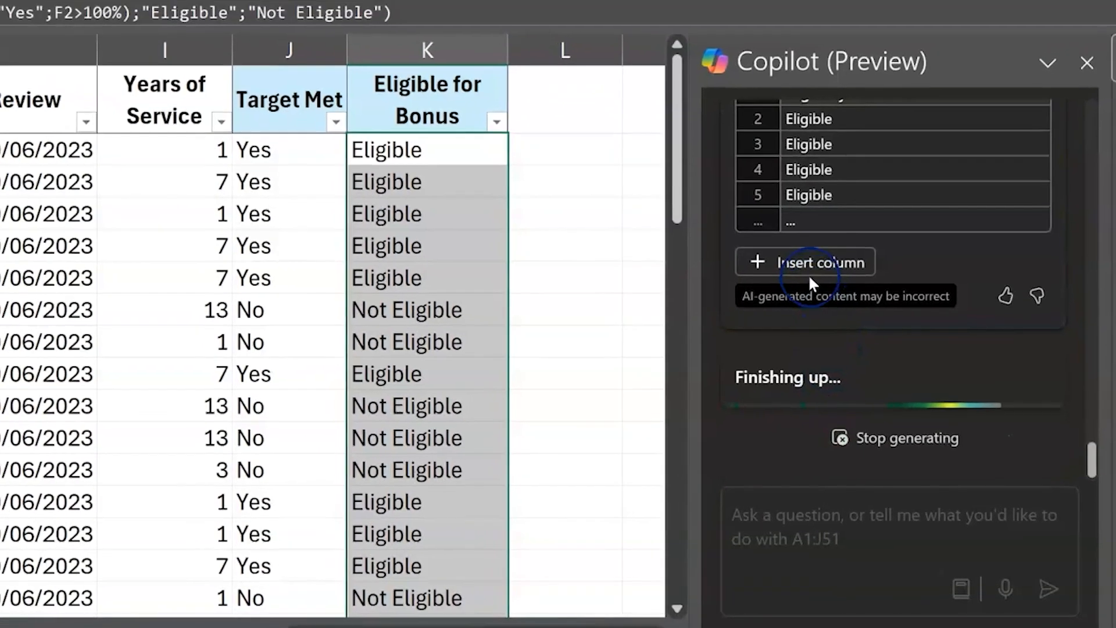
- Insert Copilot's suggested Eligibility column into the table and fit the Eligible for Bonus column's width to its contents
{"action": "mouse_move", "coordinate": [791, 246]}
{"action": "left_click", "coordinate": [838, 311]}
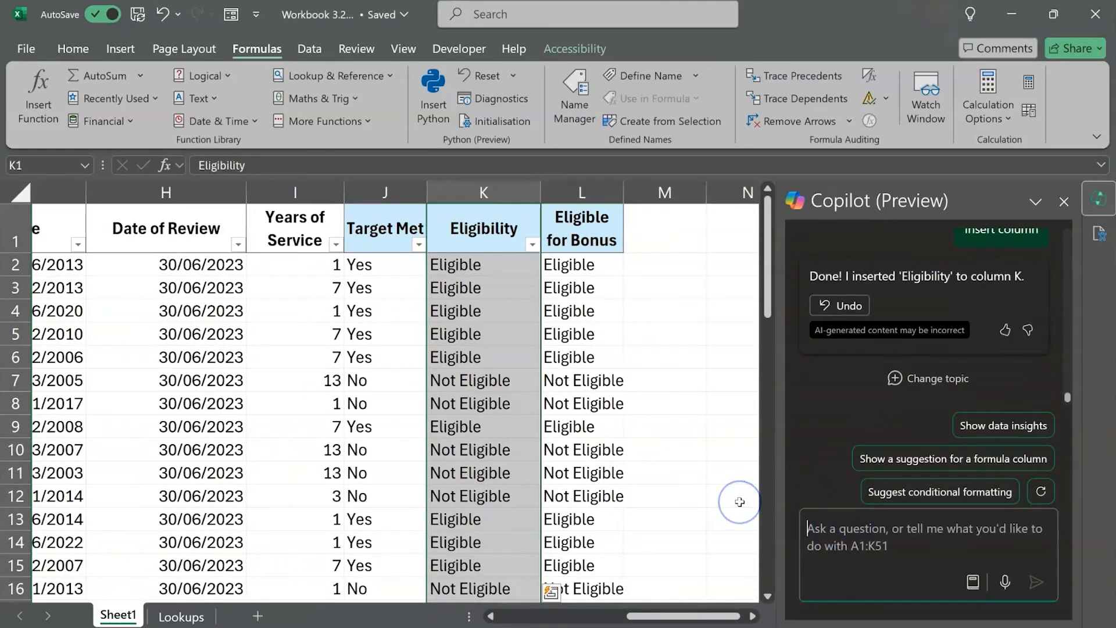
{"action": "double_click", "coordinate": [623, 193]}
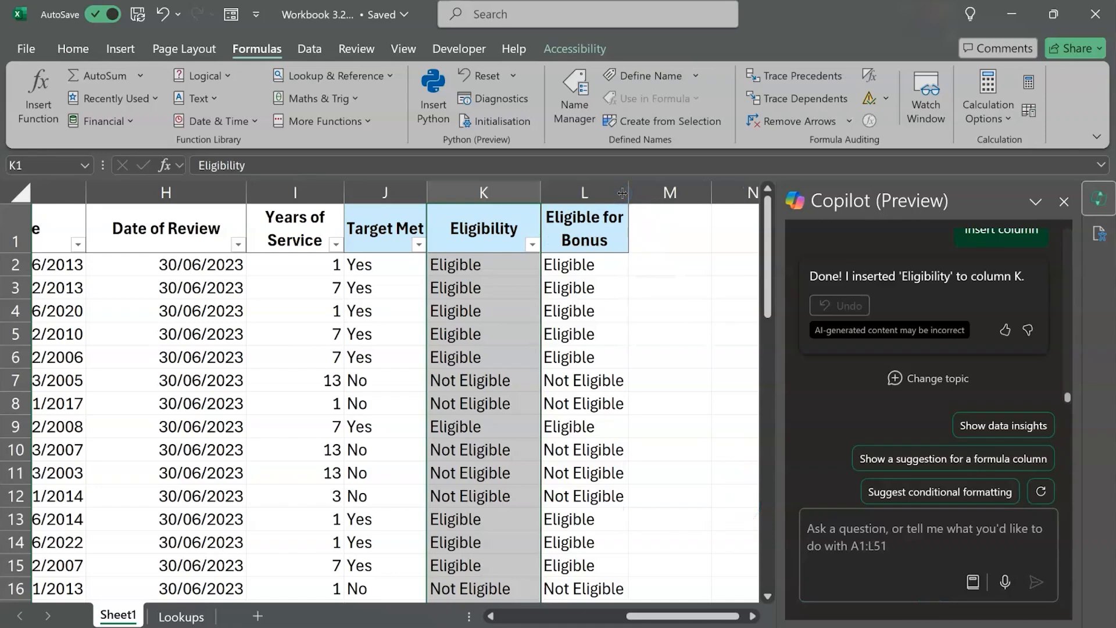
- Review the performance and sales columns, and start an IF formula with a nested OR function in cell M2
{"action": "scroll", "coordinate": [519, 308], "scroll_direction": "left", "scroll_amount": 3}
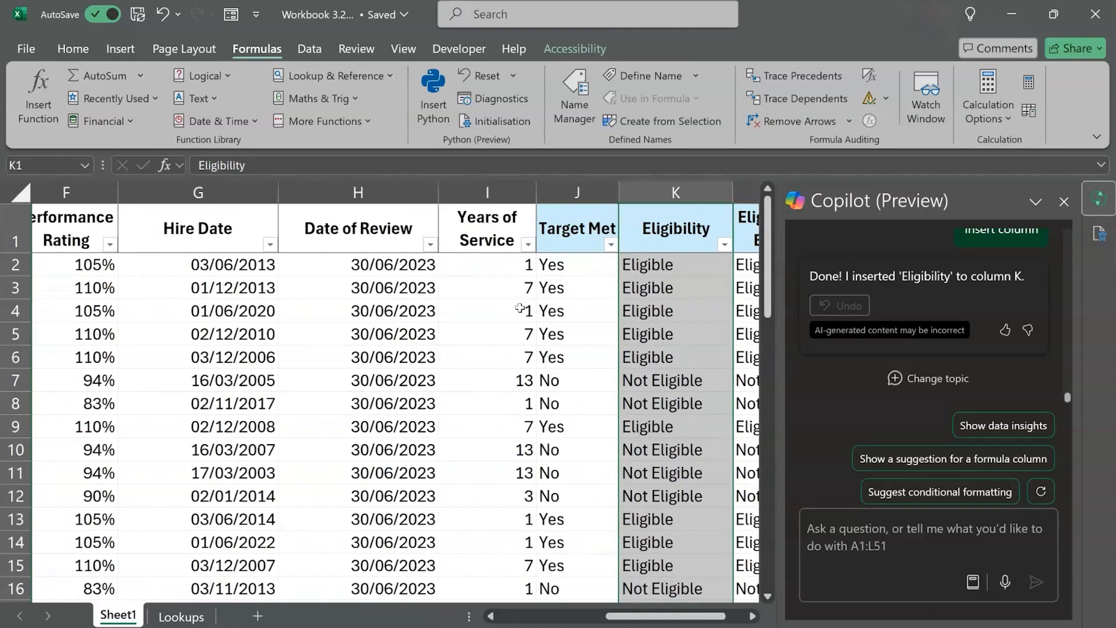
{"action": "scroll", "coordinate": [519, 308], "scroll_direction": "left", "scroll_amount": 2}
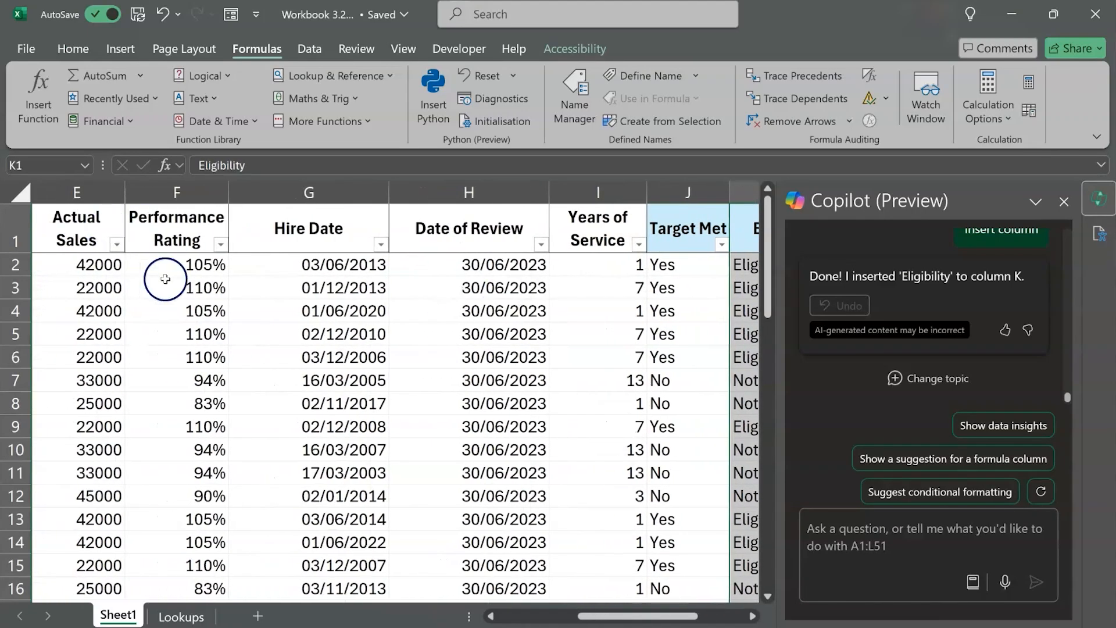
{"action": "left_click", "coordinate": [202, 398]}
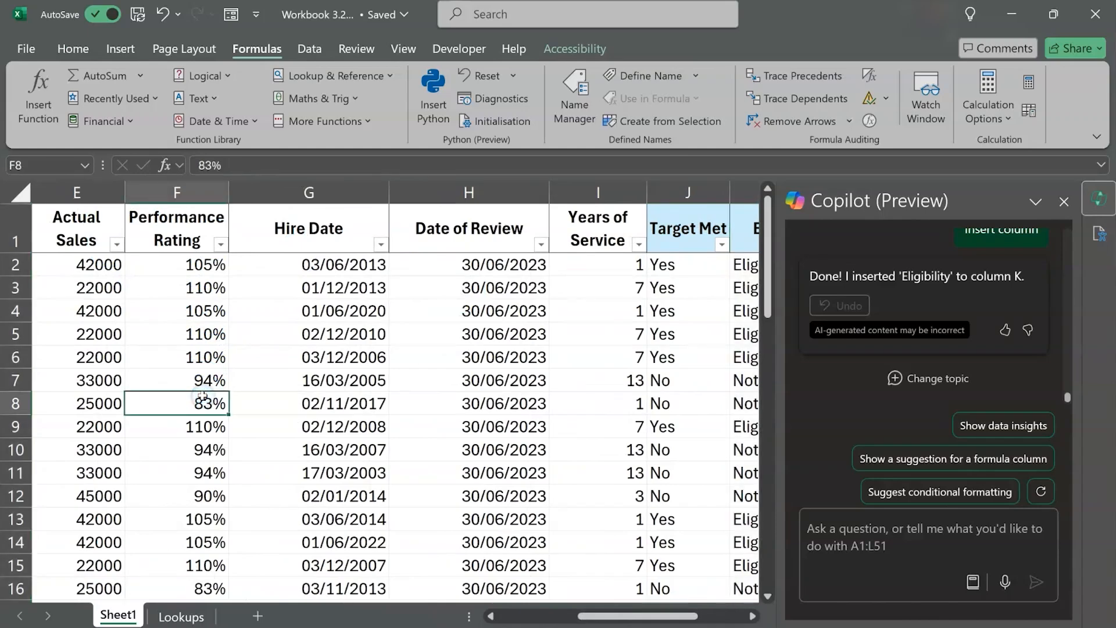
{"action": "scroll", "coordinate": [202, 398], "scroll_direction": "left", "scroll_amount": 1}
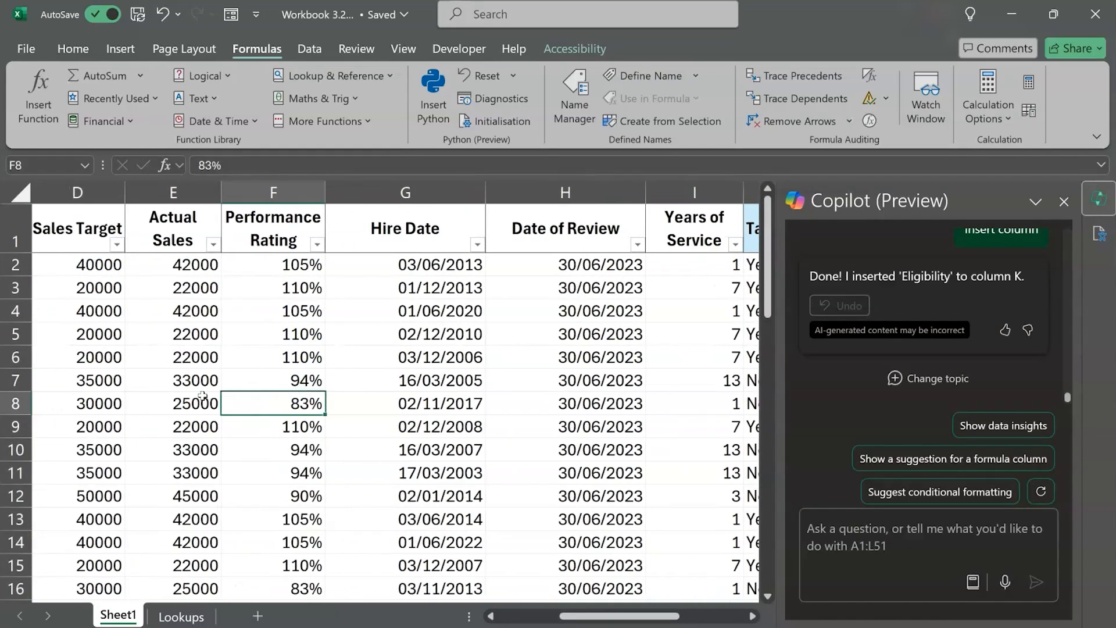
{"action": "scroll", "coordinate": [419, 407], "scroll_direction": "right", "scroll_amount": 6}
{"action": "left_click", "coordinate": [419, 267]}
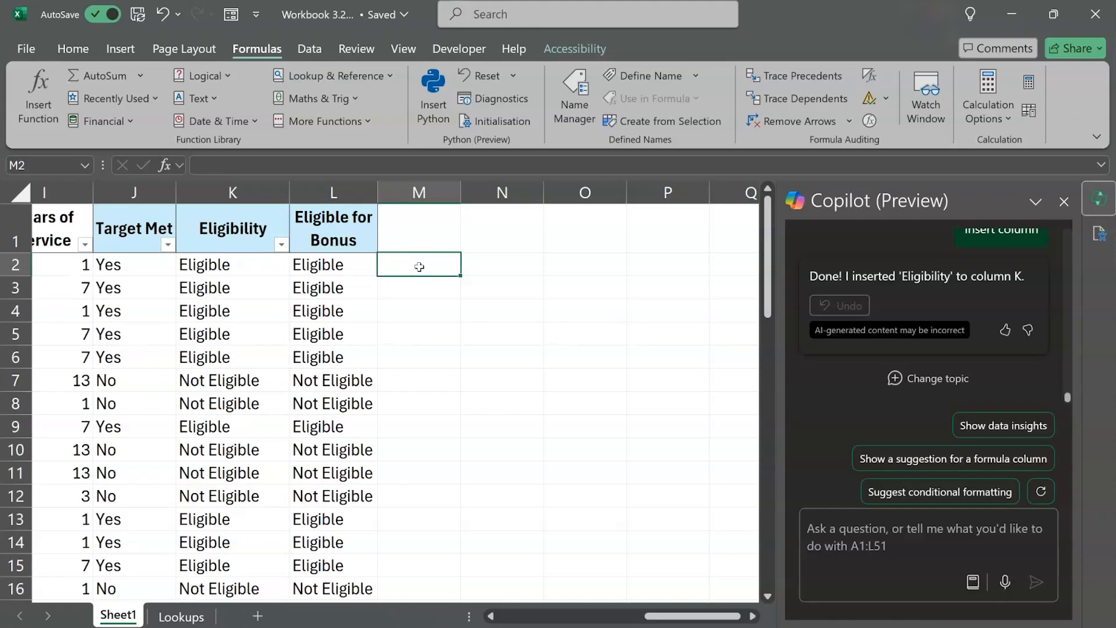
{"action": "type", "text": "=if("}
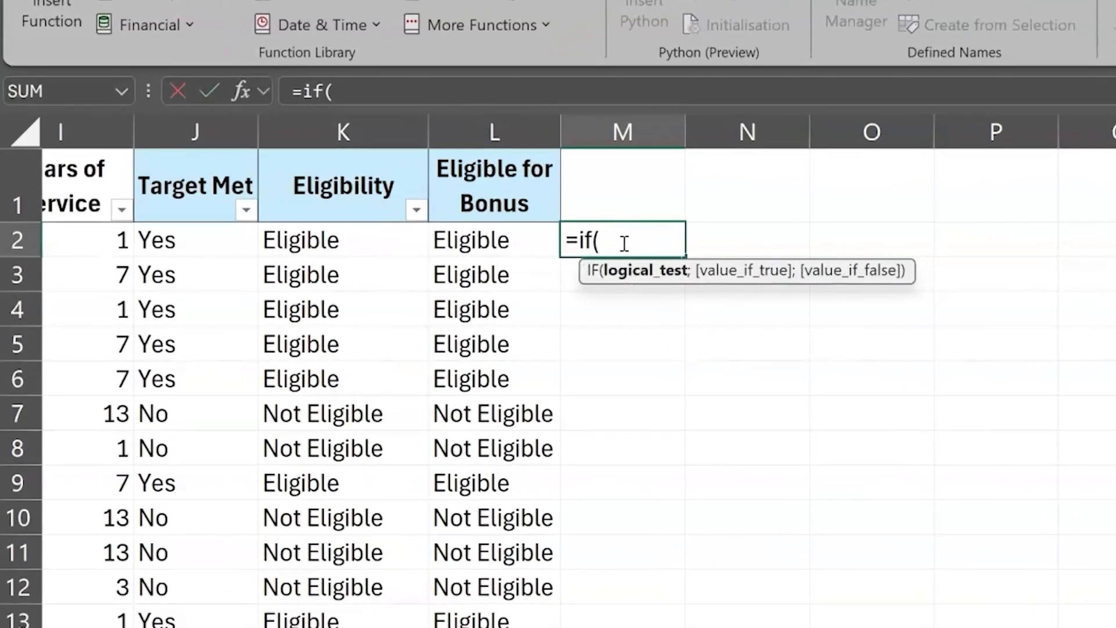
{"action": "type", "text": "or"}
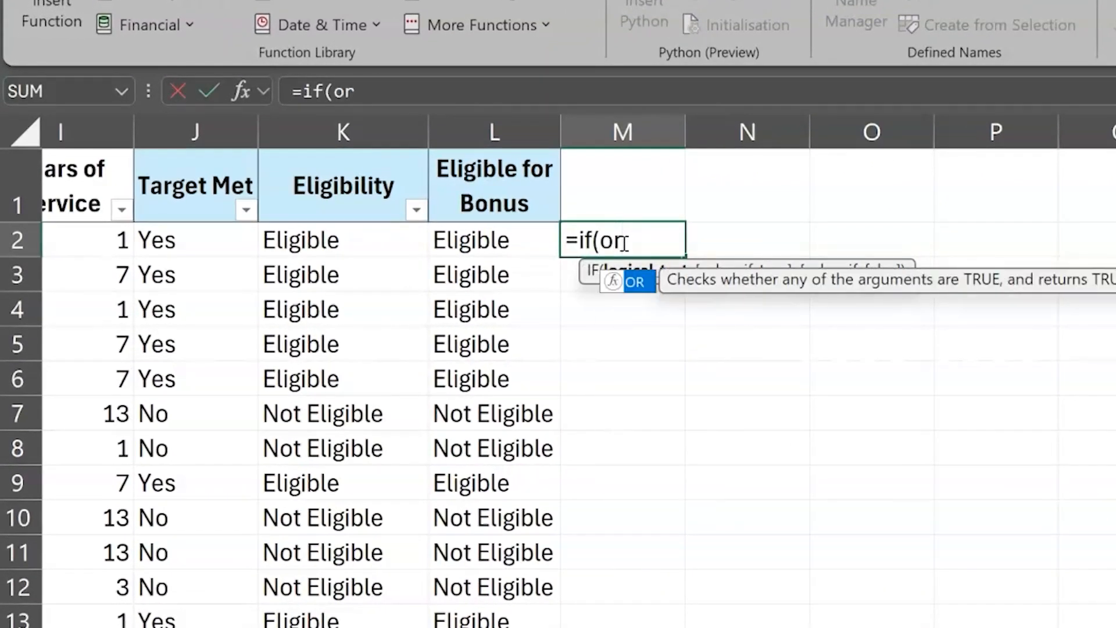
{"action": "type", "text": "("}
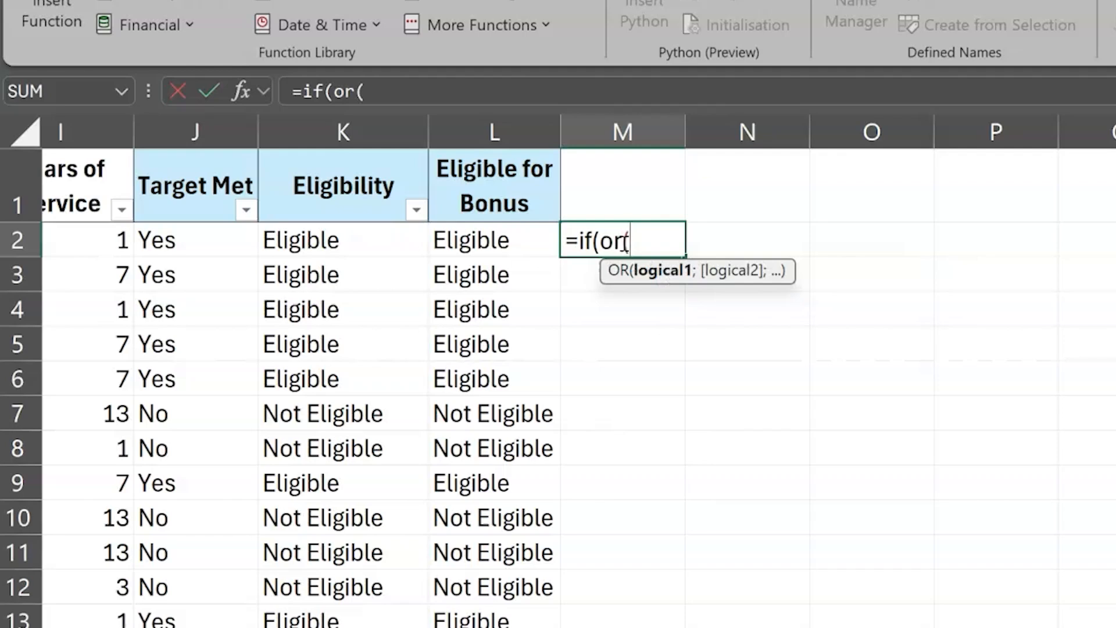
- Enter the OR conditions E2<=D2 and F2<85% in the M2 formula, separated by a semicolon
{"action": "scroll", "coordinate": [563, 391], "scroll_direction": "left", "scroll_amount": 5}
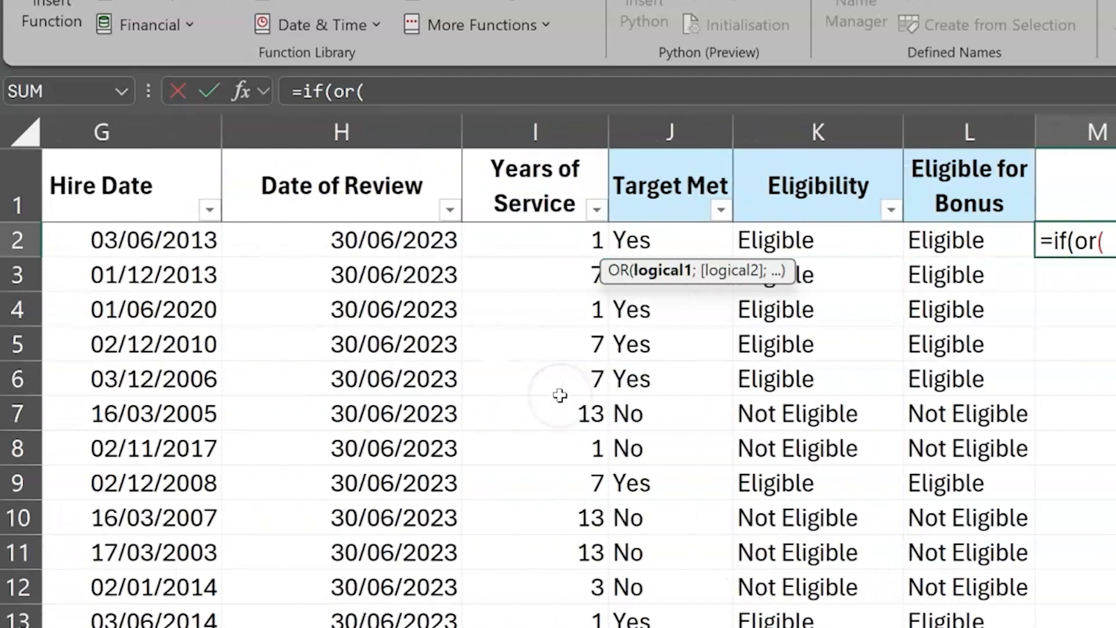
{"action": "scroll", "coordinate": [560, 396], "scroll_direction": "left", "scroll_amount": 5}
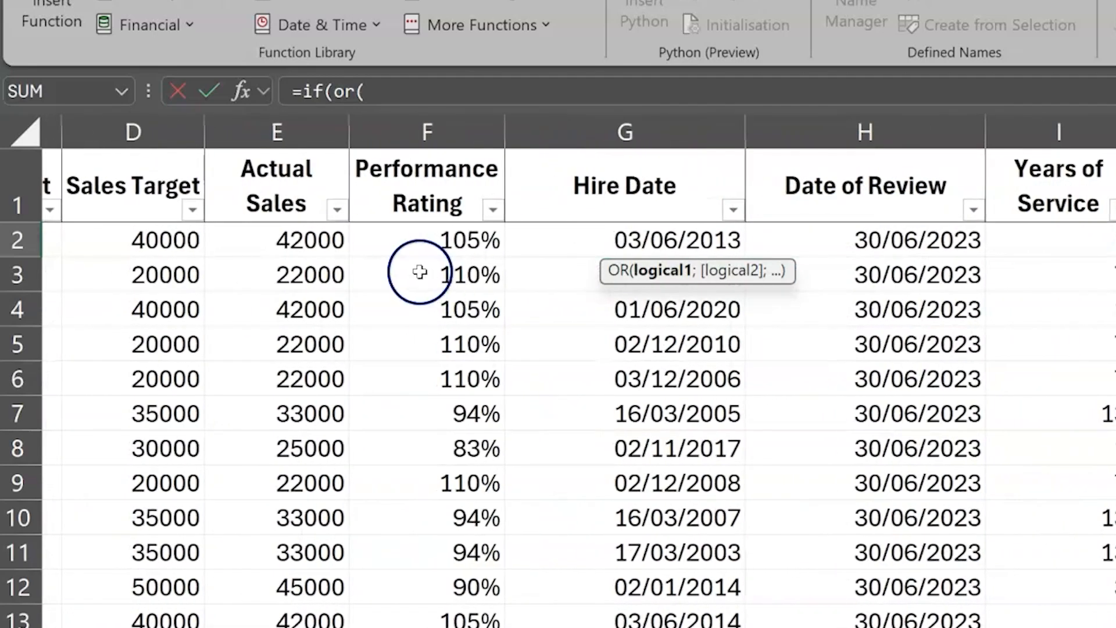
{"action": "left_click", "coordinate": [312, 252]}
{"action": "type", "text": "<"}
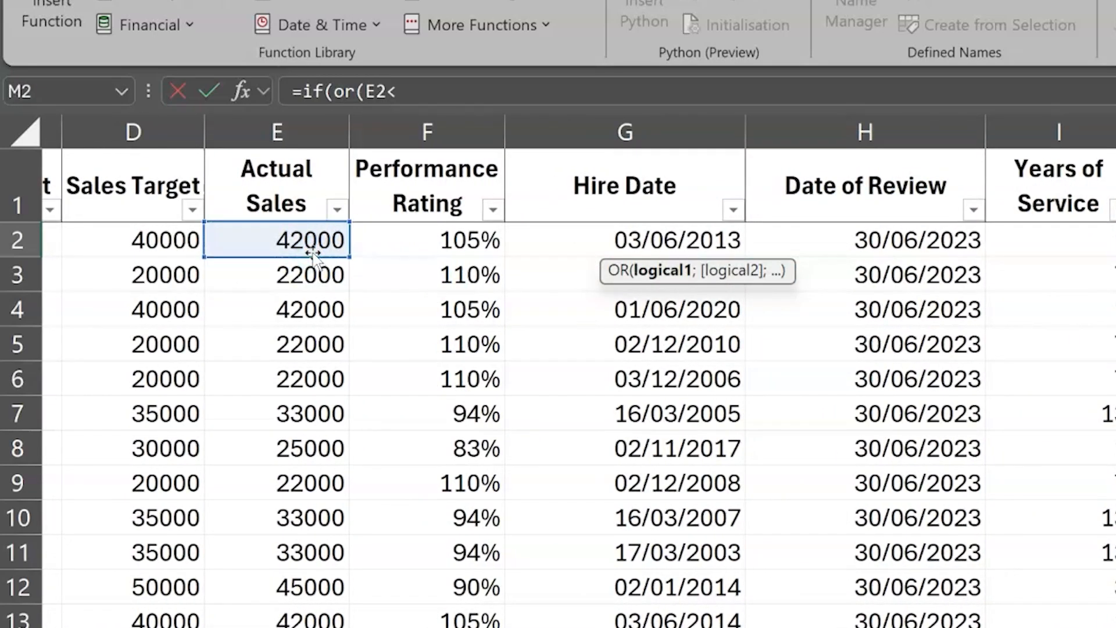
{"action": "type", "text": "="}
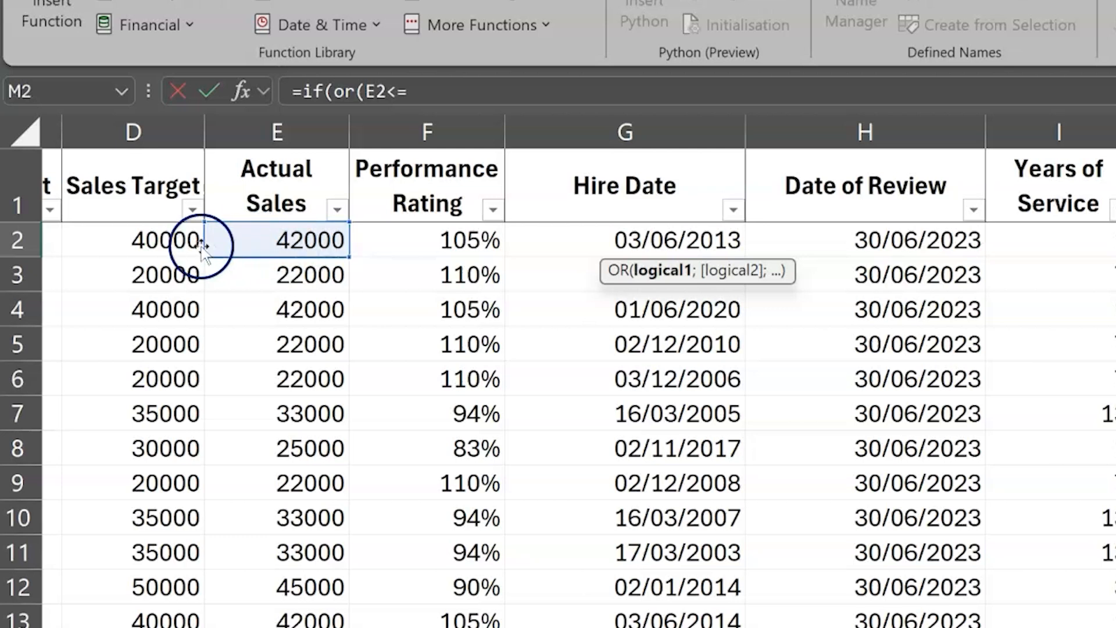
{"action": "left_click", "coordinate": [182, 250]}
{"action": "type", "text": ";"}
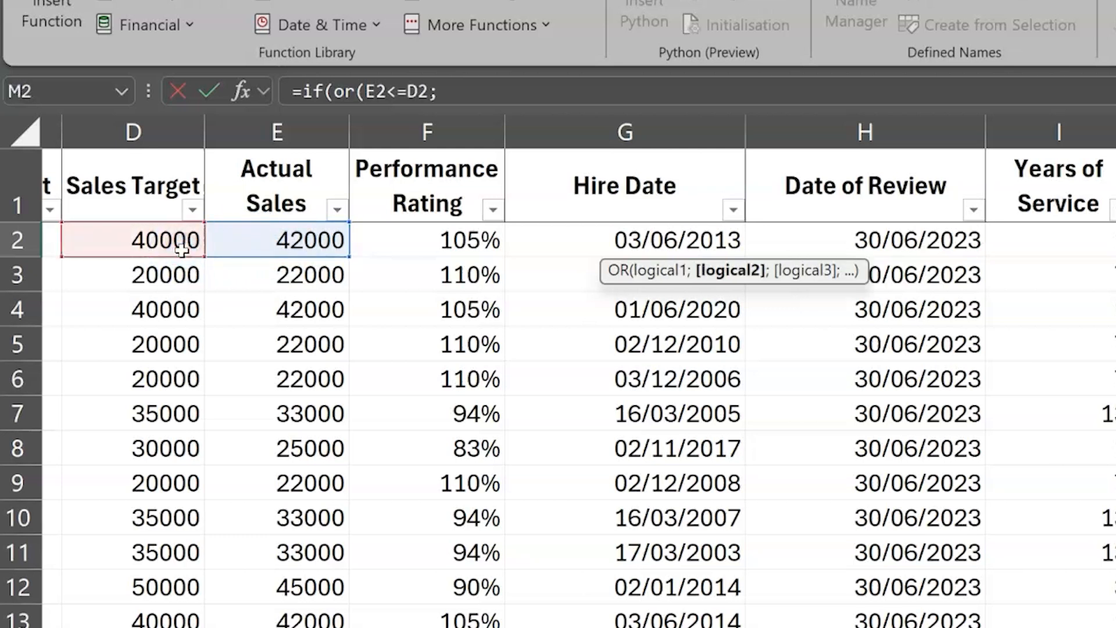
{"action": "left_click", "coordinate": [458, 243]}
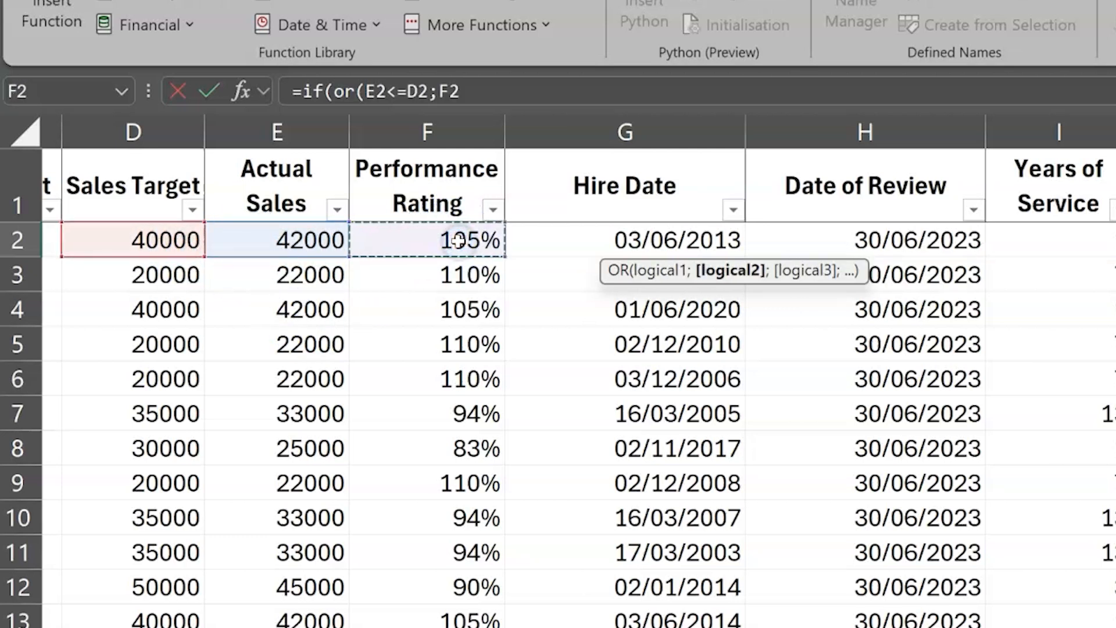
{"action": "type", "text": "<85%"}
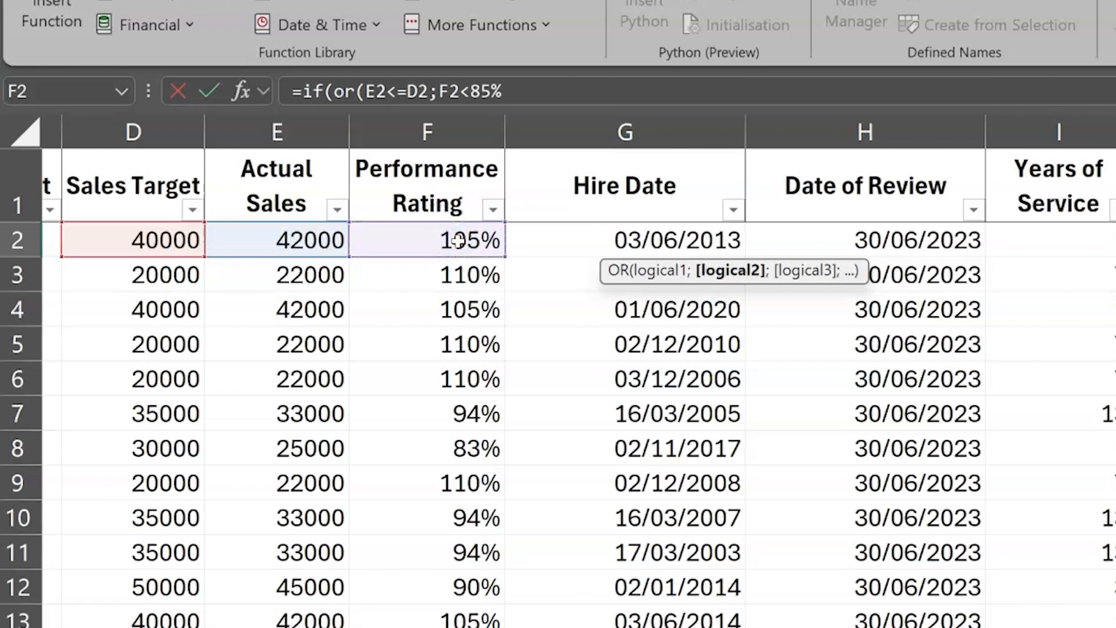
- Complete the M2 formula with "Improvement" as the true result and "OK" as the false result
{"action": "type", "text": ");\"Improvemen"}
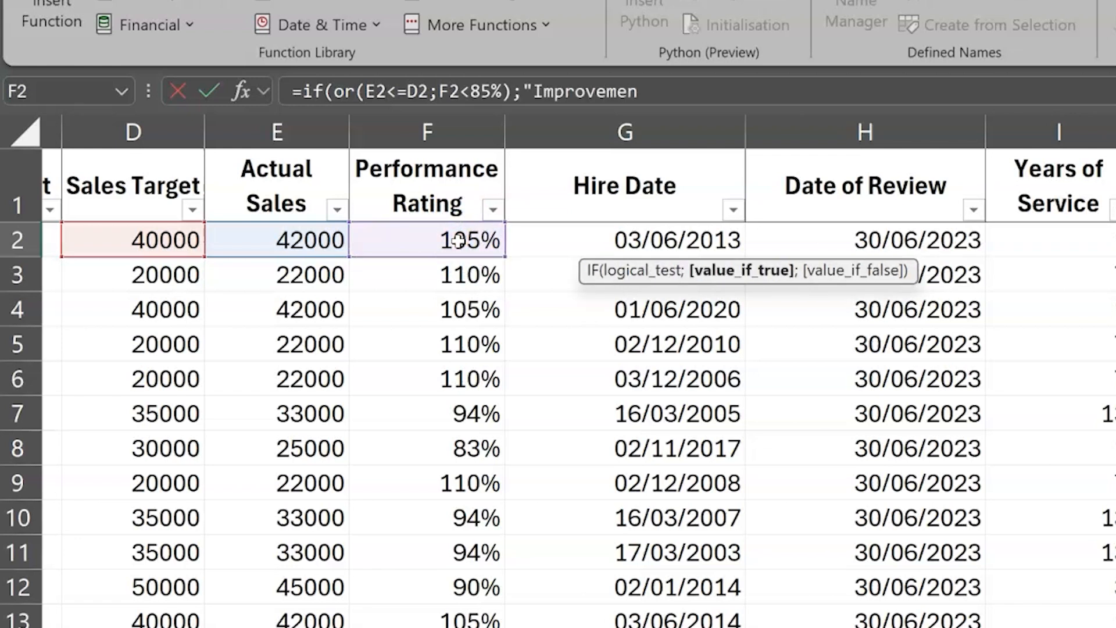
{"action": "type", "text": "t\"; \"OK"}
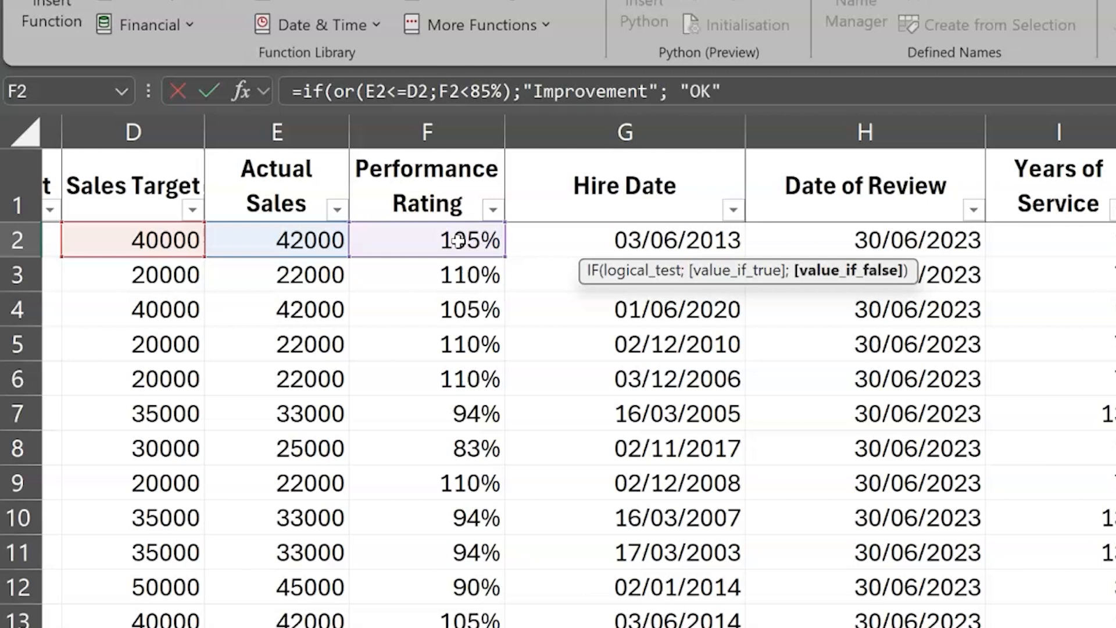
{"action": "type", "text": ")"}
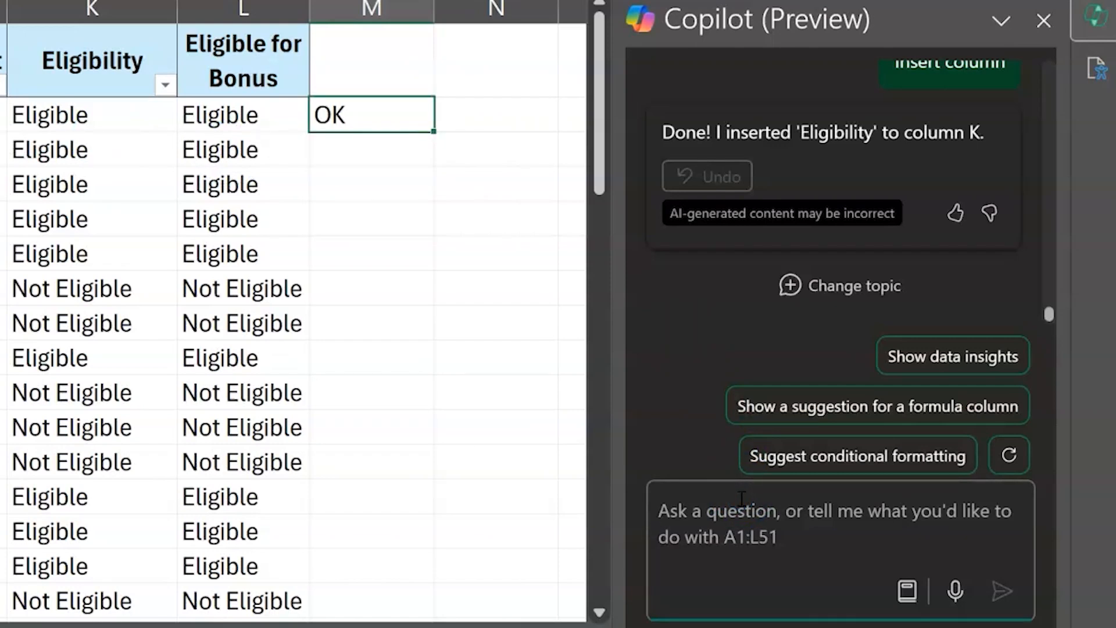
- Write a Copilot prompt to calculate whether an employee needs improvement by checking if actual sales is less than or equal to their sales target
{"action": "type", "text": "Calculate whe"}
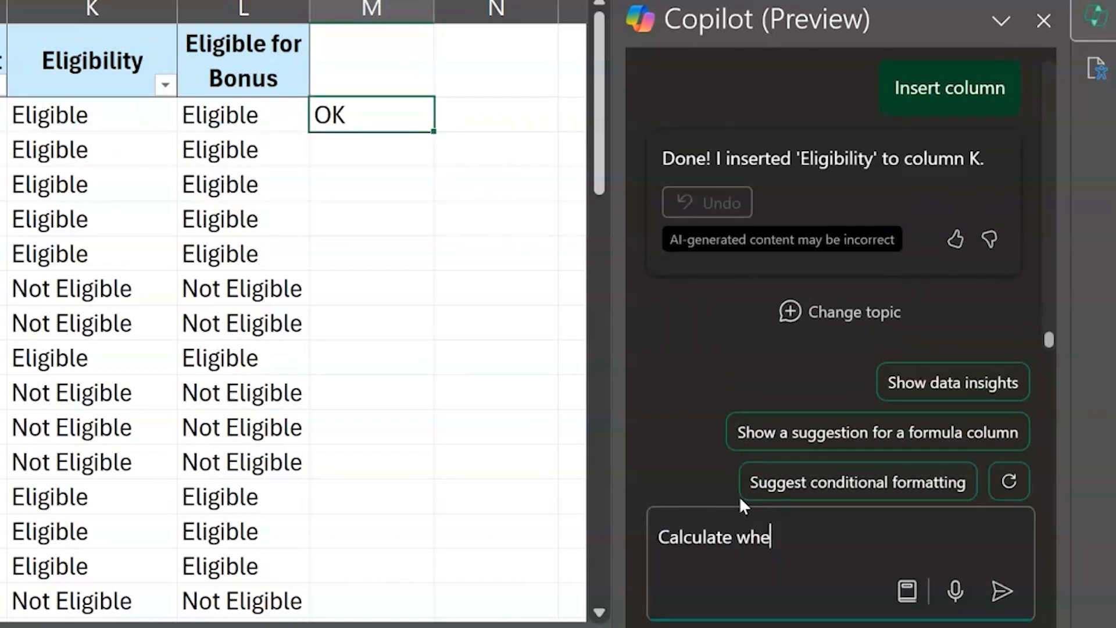
{"action": "type", "text": "ther an employee needs improvement"}
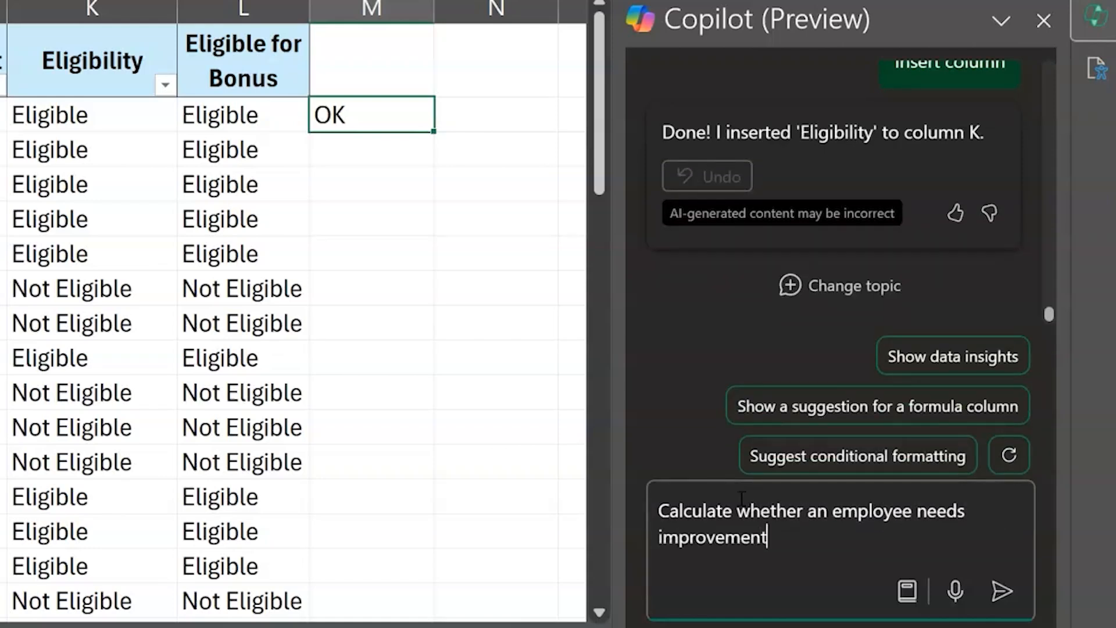
{"action": "key", "text": "BackSpace"}
{"action": "key", "text": "BackSpace"}
{"action": "key", "text": "BackSpace"}
{"action": "key", "text": "BackSpace"}
{"action": "key", "text": "BackSpace"}
{"action": "key", "text": "BackSpace"}
{"action": "key", "text": "BackSpace"}
{"action": "key", "text": "BackSpace"}
{"action": "key", "text": "BackSpace"}
{"action": "key", "text": "BackSpace"}
{"action": "key", "text": "BackSpace"}
{"action": "key", "text": "BackSpace"}
{"action": "key", "text": "BackSpace"}
{"action": "key", "text": "BackSpace"}
{"action": "key", "text": "BackSpace"}
{"action": "key", "text": "BackSpace"}
{"action": "key", "text": "BackSpace"}
{"action": "key", "text": "BackSpace"}
{"action": "key", "text": "BackSpace"}
{"action": "key", "text": "BackSpace"}
{"action": "key", "text": "BackSpace"}
{"action": "key", "text": "BackSpace"}
{"action": "key", "text": "BackSpace"}
{"action": "key", "text": "BackSpace"}
{"action": "key", "text": "BackSpace"}
{"action": "key", "text": "BackSpace"}
{"action": "key", "text": "BackSpace"}
{"action": "key", "text": "BackSpace"}
{"action": "key", "text": "BackSpace"}
{"action": "key", "text": "BackSpace"}
{"action": "key", "text": "BackSpace"}
{"action": "key", "text": "BackSpace"}
{"action": "key", "text": "BackSpace"}
{"action": "key", "text": "BackSpace"}
{"action": "key", "text": "BackSpace"}
{"action": "type", "text": "ether "}
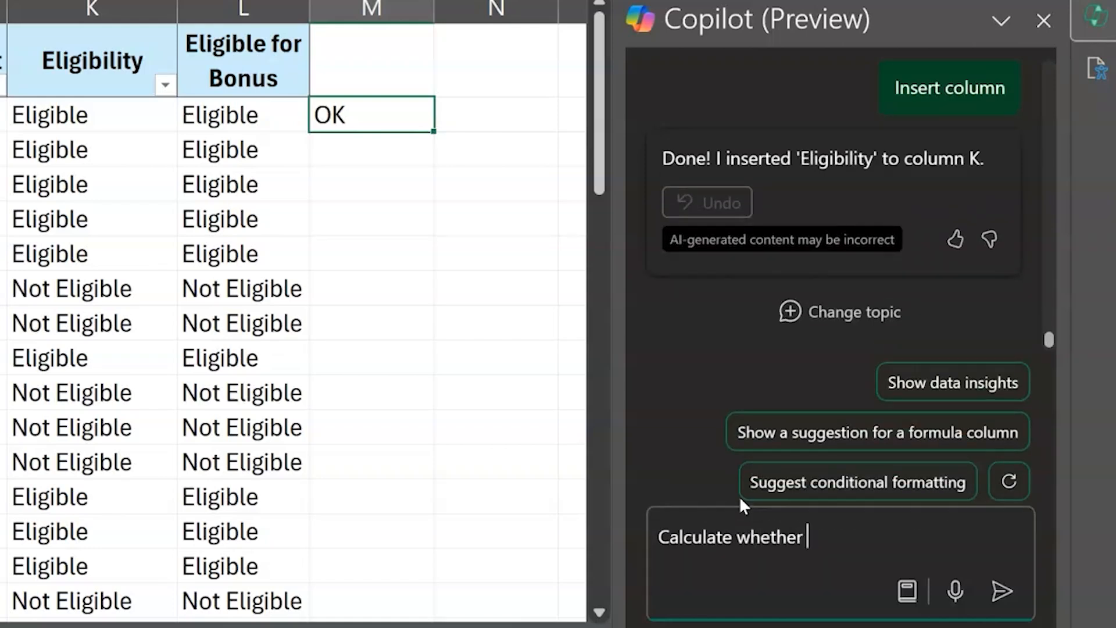
{"action": "type", "text": "an employee needs improvement by"}
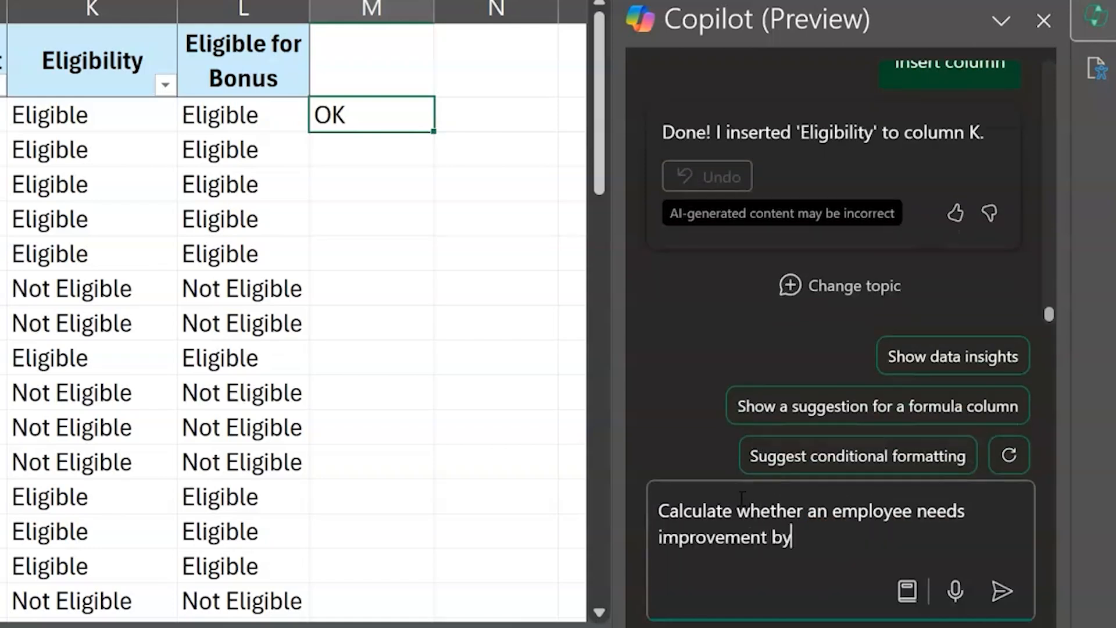
{"action": "type", "text": " checking if their actual sa"}
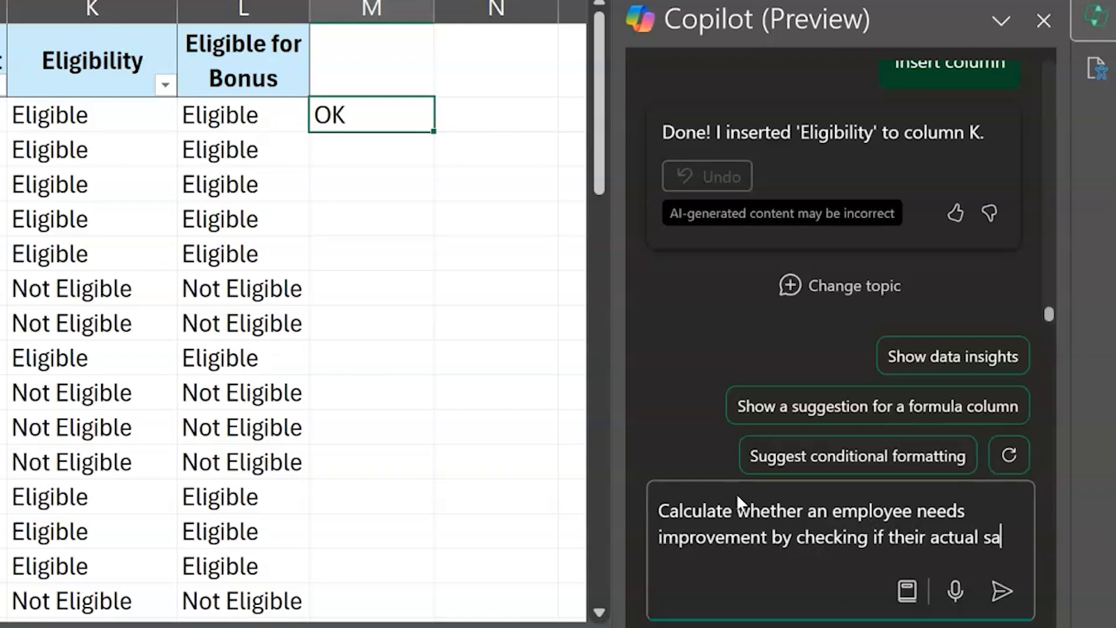
{"action": "type", "text": "les is less than or equal to their sales"}
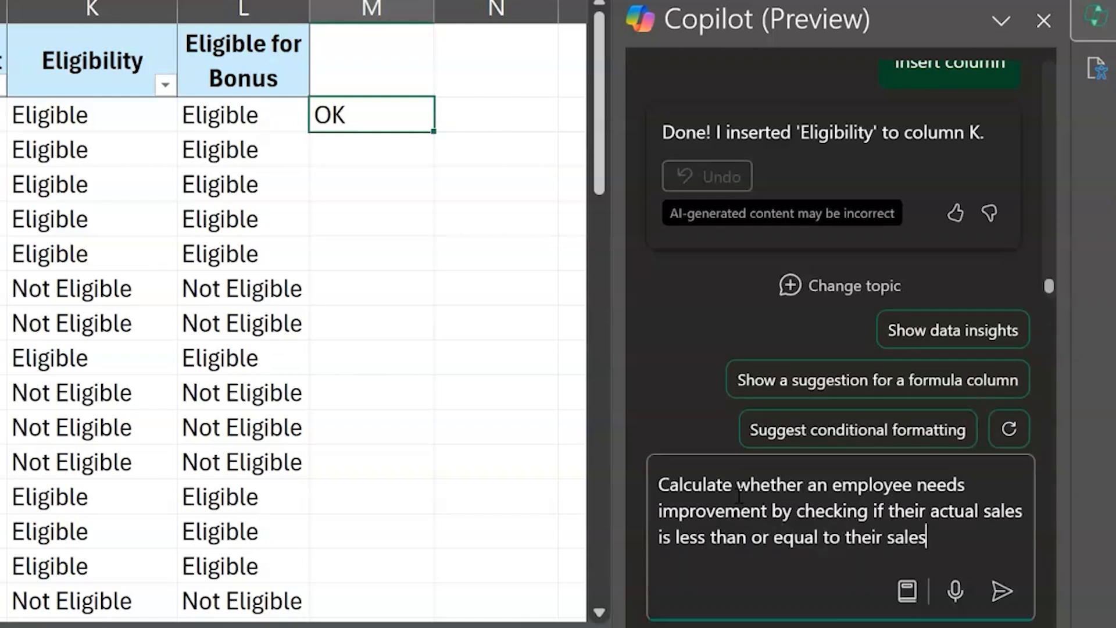
- Extend the prompt with the alternative of a performance rating below 85%, marking improvement if either condition is met, otherwise OK
{"action": "type", "text": " target or if their p"}
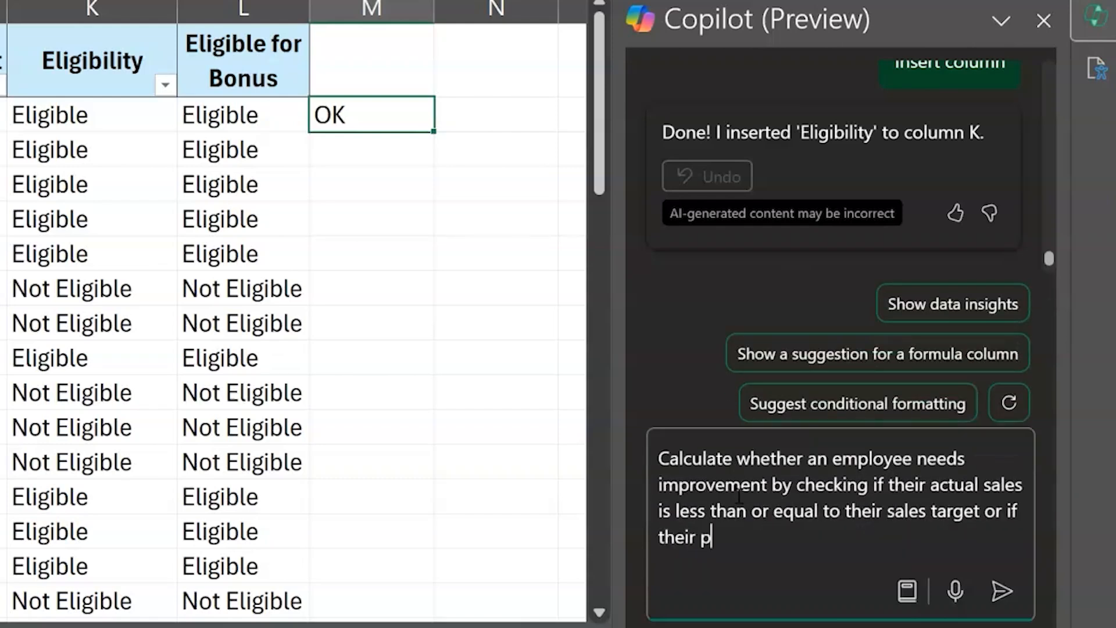
{"action": "type", "text": "erformance rating is bel"}
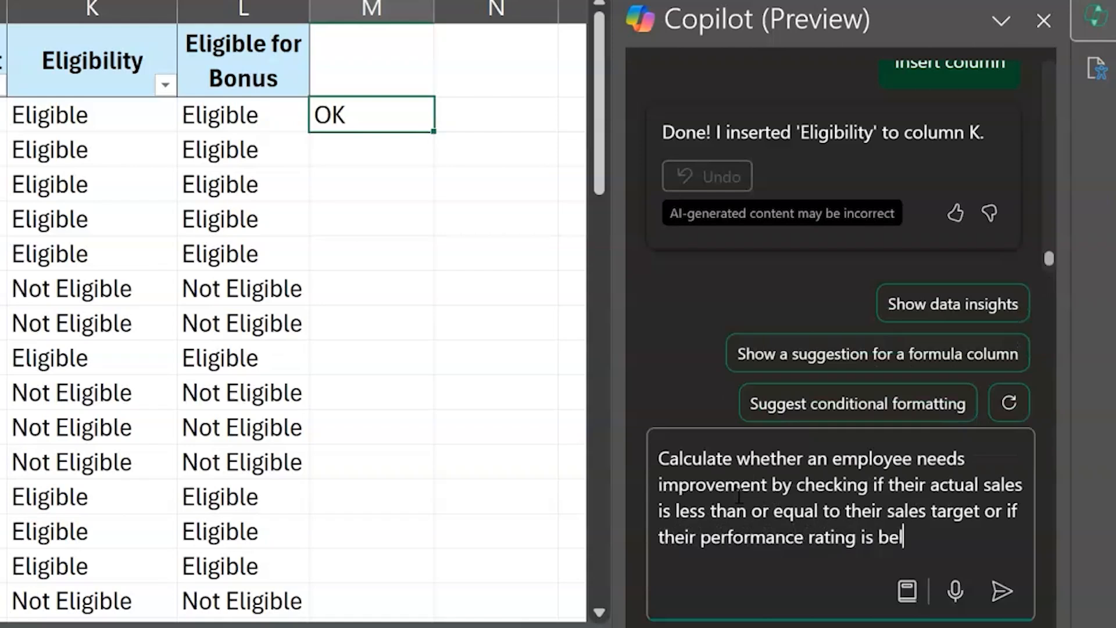
{"action": "type", "text": "ow 85% mark"}
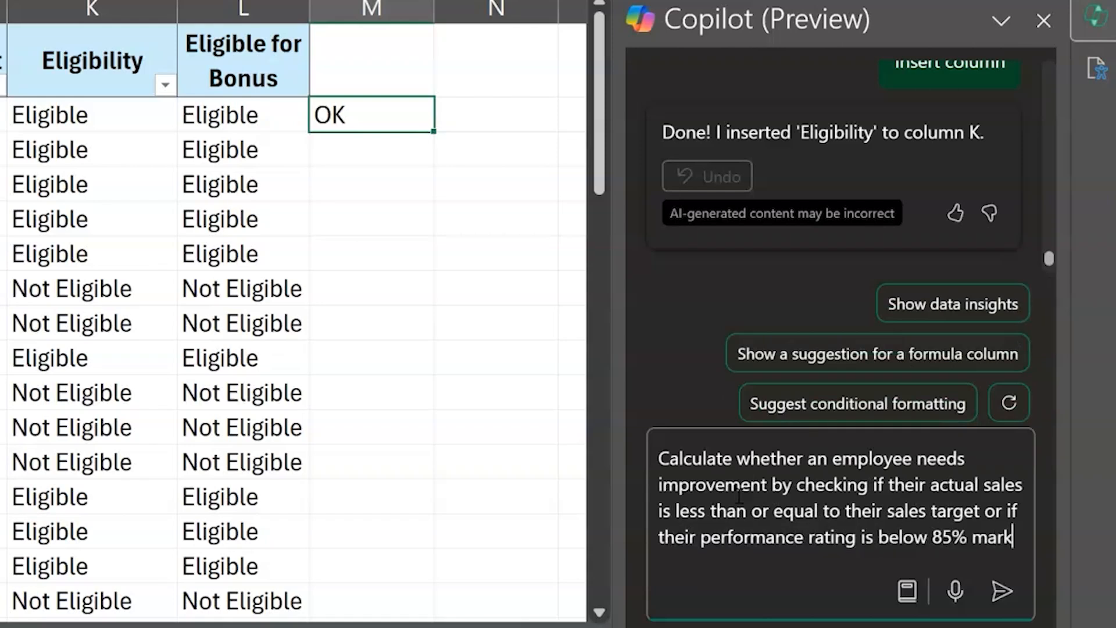
{"action": "type", "text": " as improvemen"}
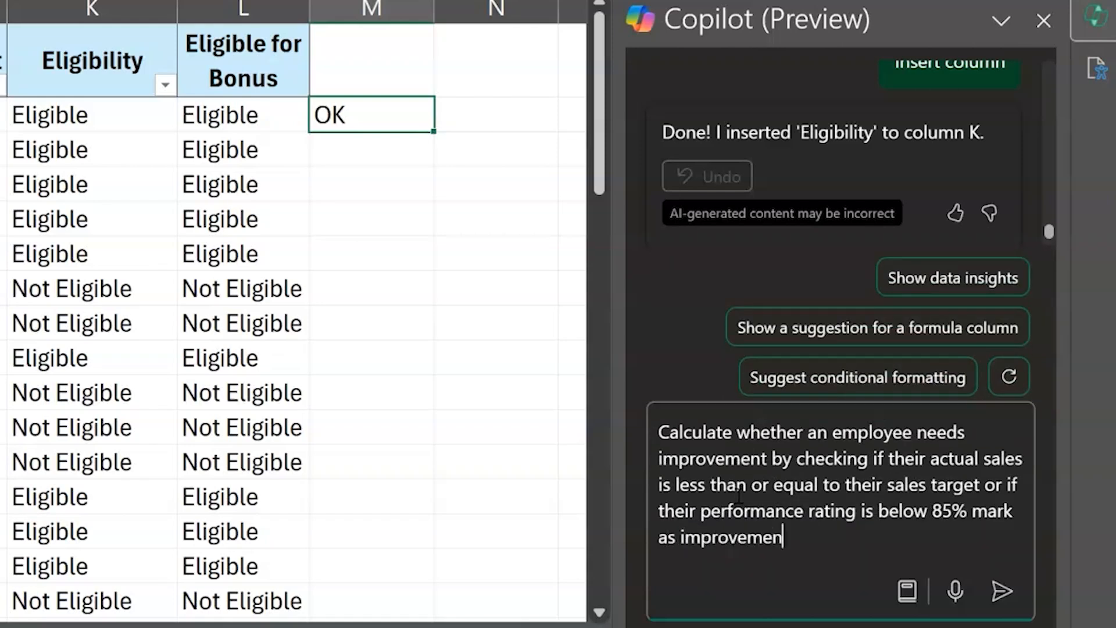
{"action": "type", "text": "t if either confition"}
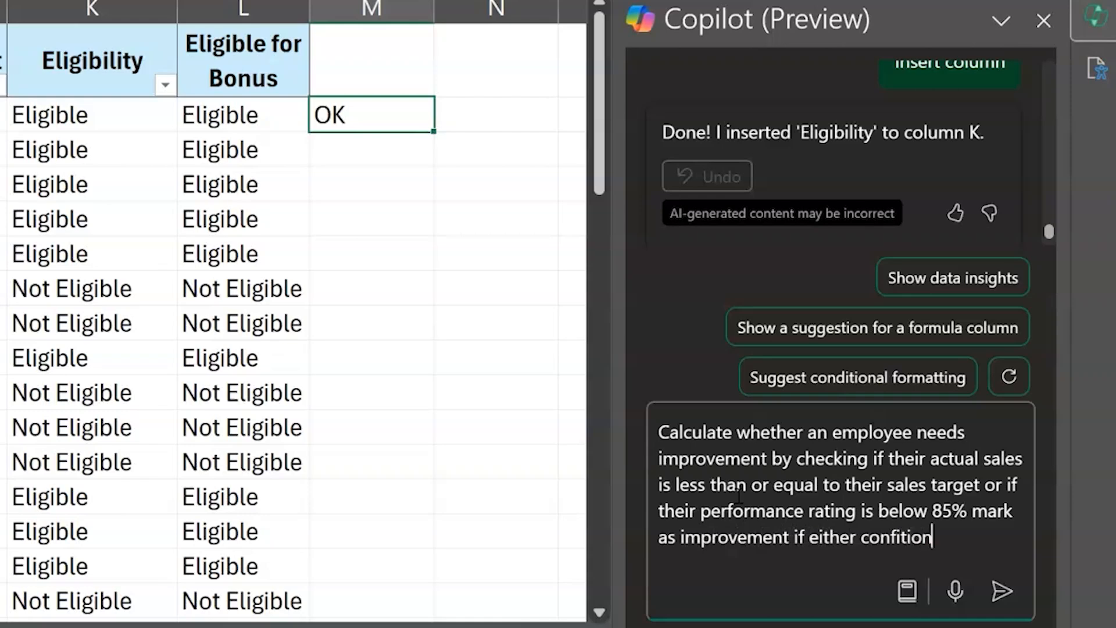
{"action": "key", "text": "BackSpace"}
{"action": "key", "text": "BackSpace"}
{"action": "key", "text": "BackSpace"}
{"action": "key", "text": "BackSpace"}
{"action": "key", "text": "BackSpace"}
{"action": "key", "text": "BackSpace"}
{"action": "type", "text": "dition is met otherwise mark as O"}
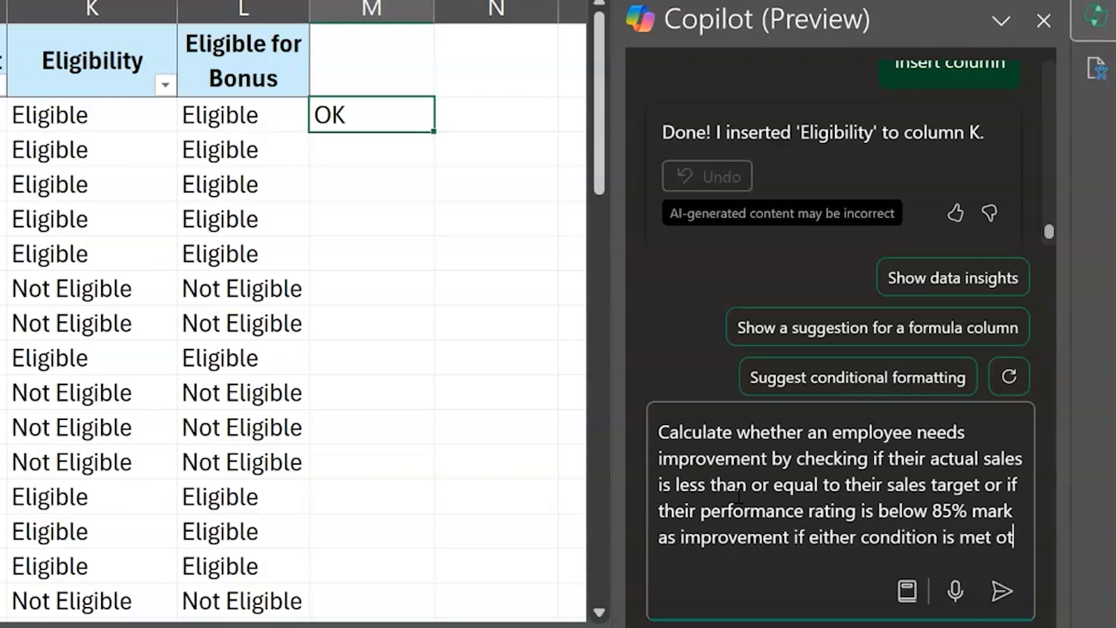
{"action": "type", "text": "K"}
- Submit the prompt and insert Copilot's suggested Needs Improvement column into the table
{"action": "key", "text": "Return"}
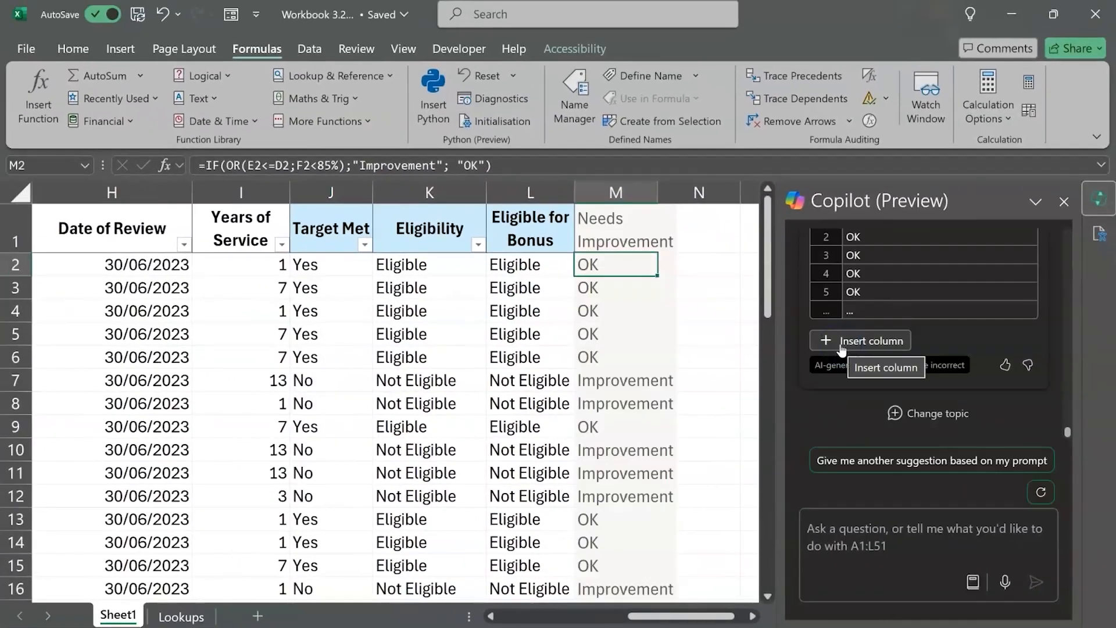
{"action": "left_click", "coordinate": [842, 343]}
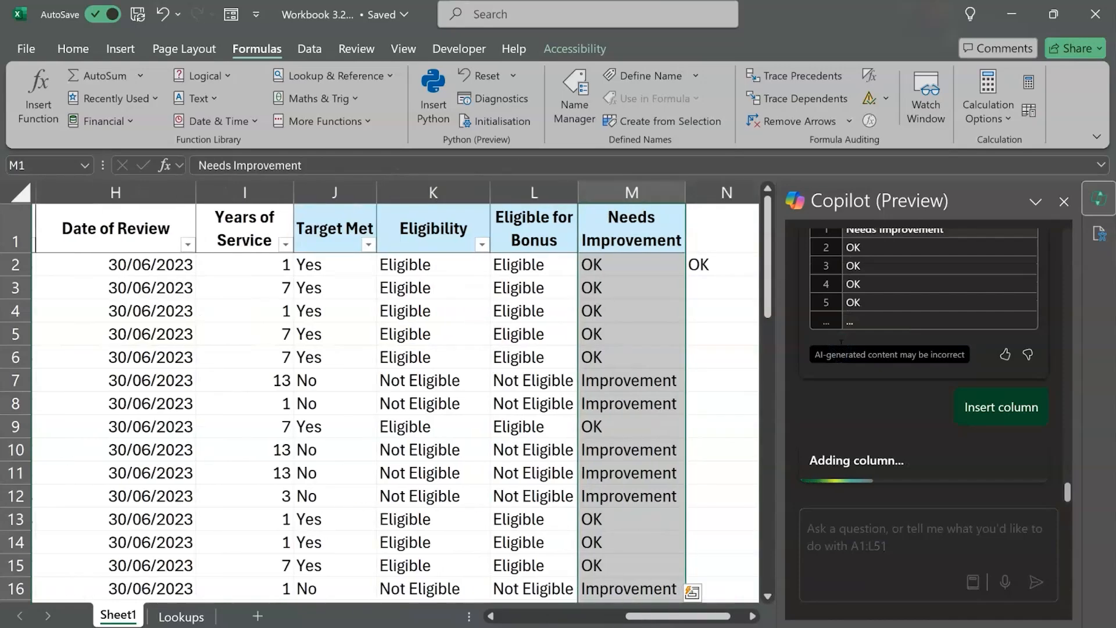